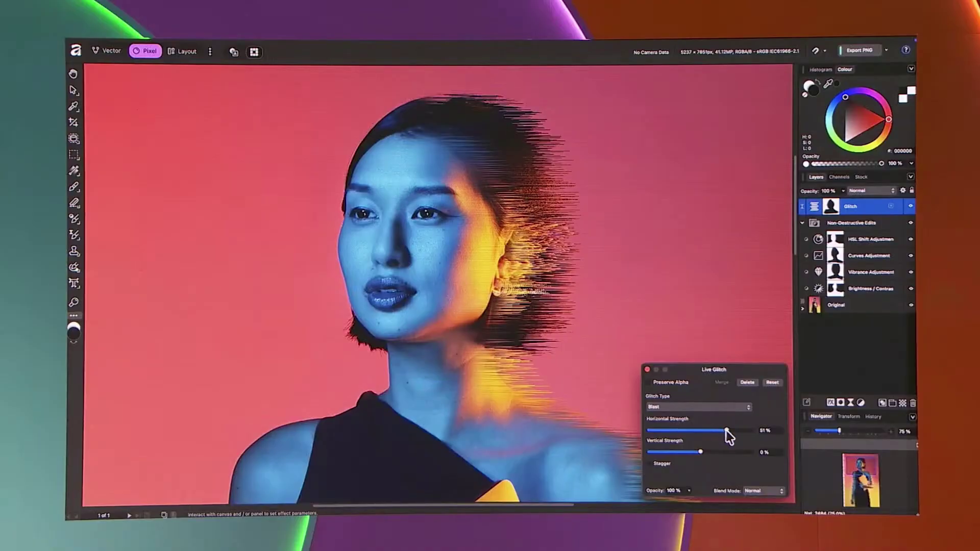
Nudge the Live Glitch horizontal strength, then zoom into the isometric tower and select its Plant group
mouse_move(727, 434)
mouse_down()
mouse_move(703, 431)
mouse_move(731, 430)
mouse_up()
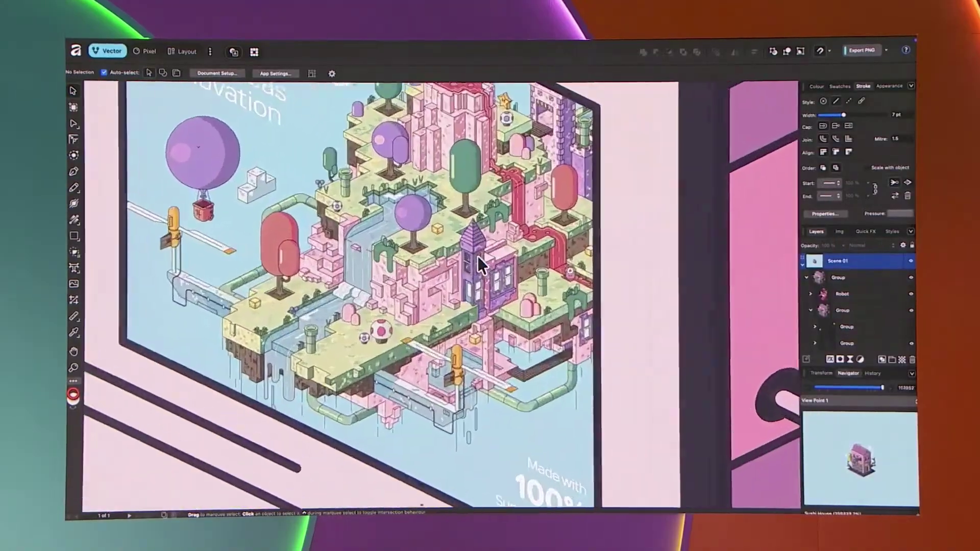
scroll(478, 256, up, 5)
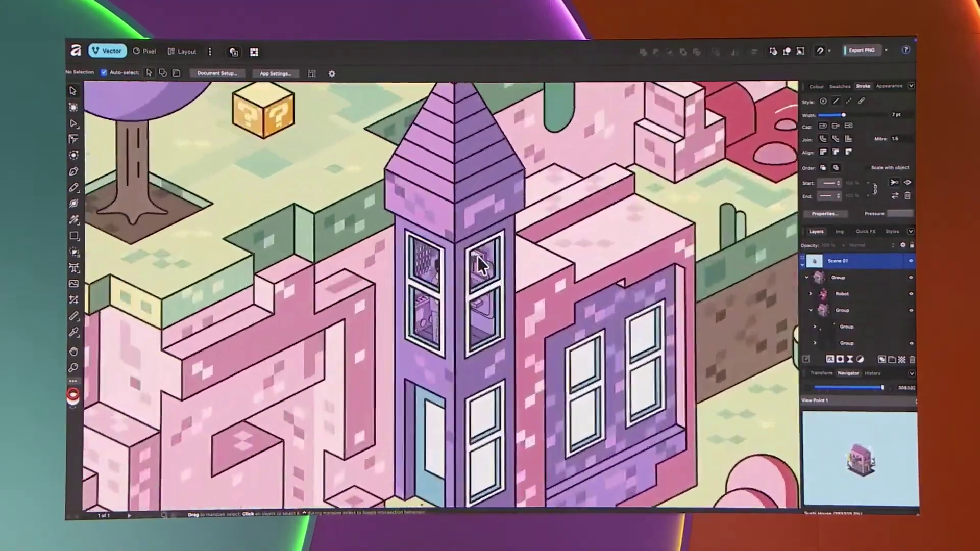
scroll(478, 257, up, 10)
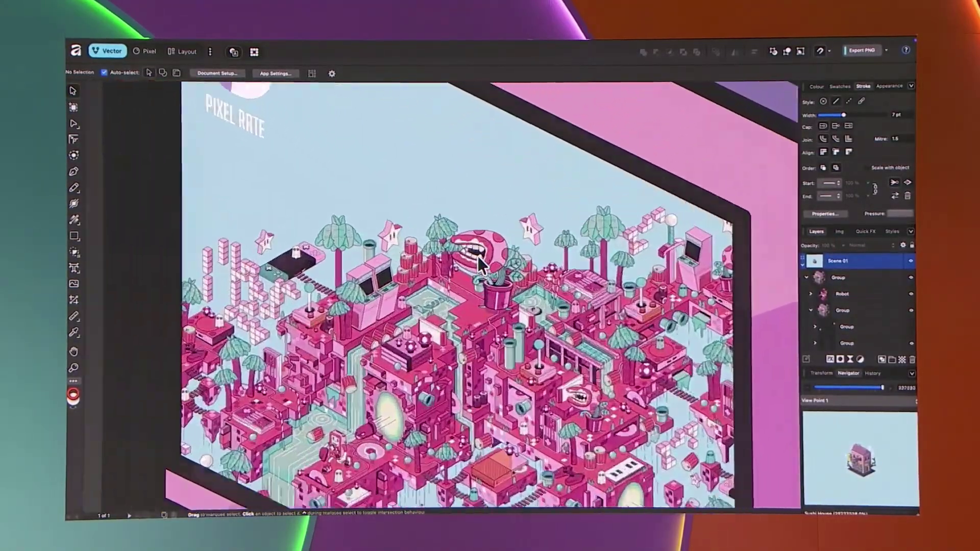
click(535, 235)
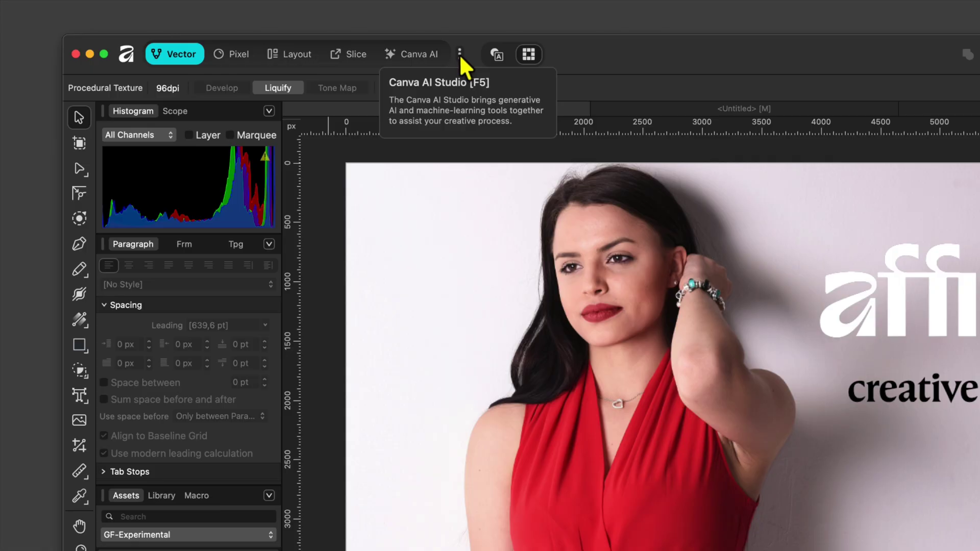
In the studio list, turn Retouching on and back off, and reorder Canva AI
click(460, 54)
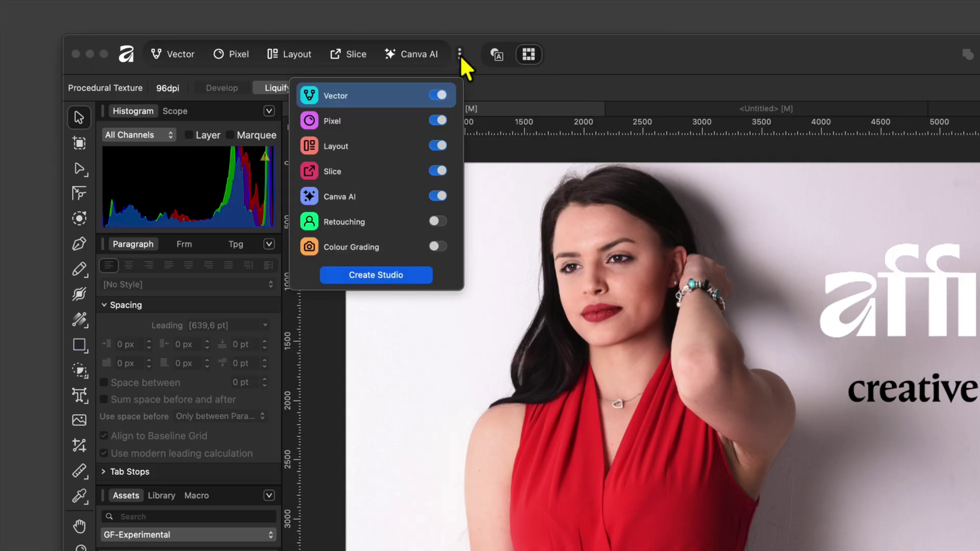
click(434, 222)
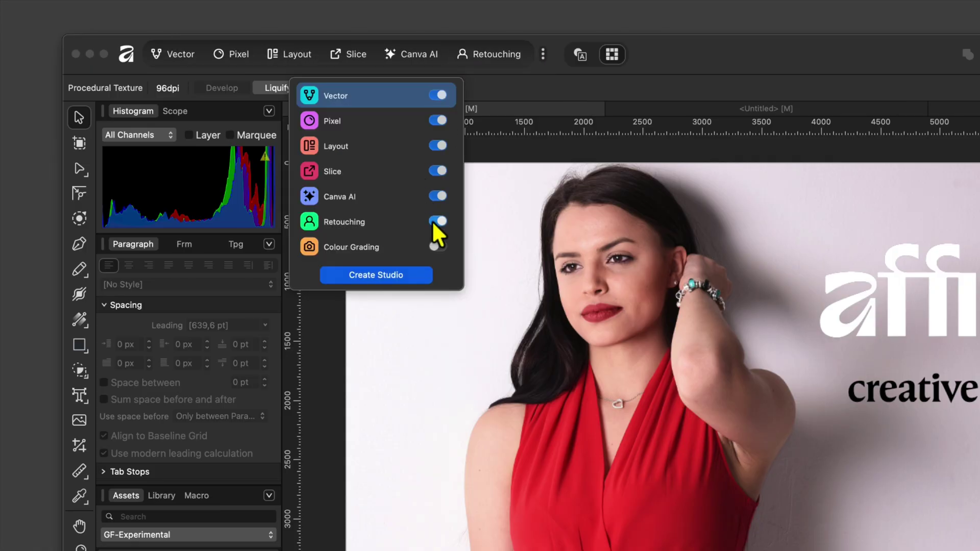
click(437, 221)
mouse_move(341, 205)
mouse_down()
mouse_move(342, 158)
mouse_move(341, 212)
mouse_up()
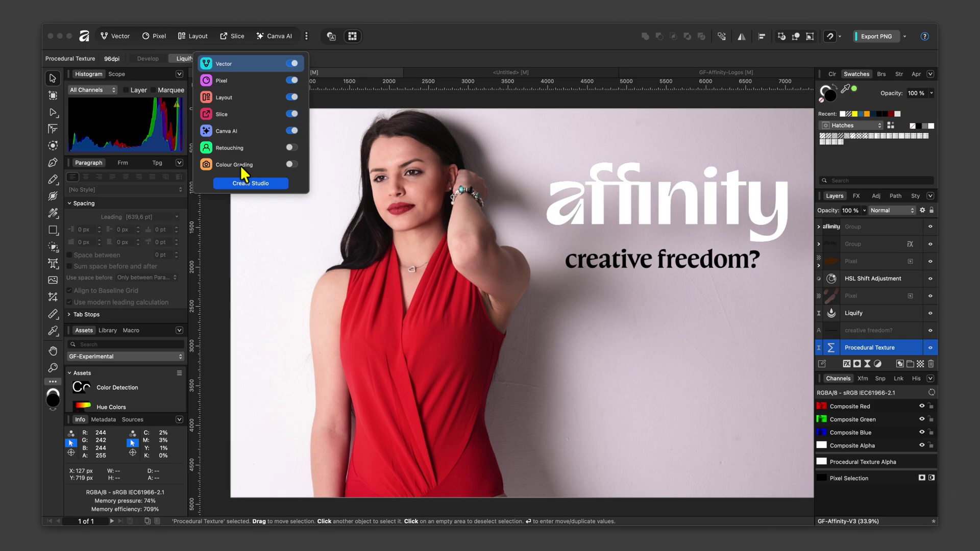
Switch from the Colour Grading workspace to Vector, then to the Pixel studio
click(241, 166)
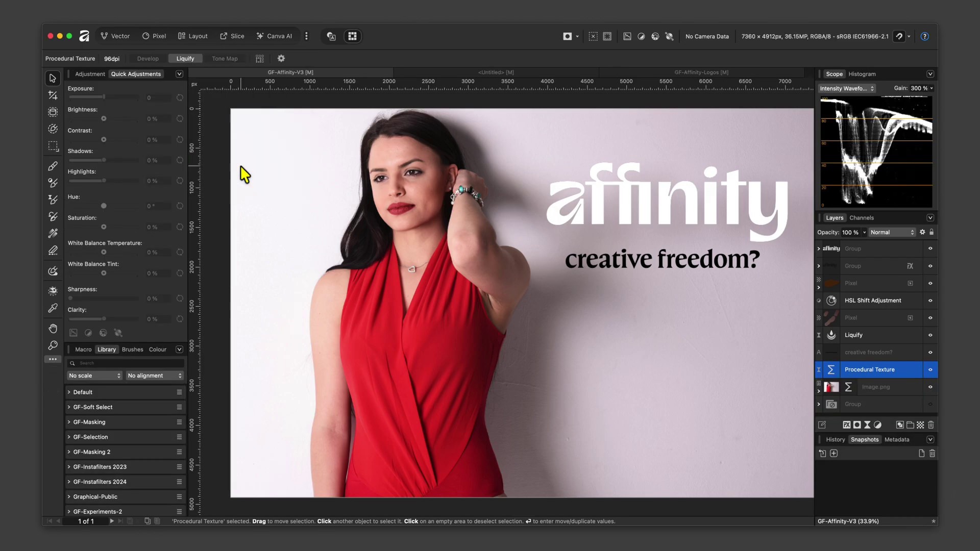
click(116, 35)
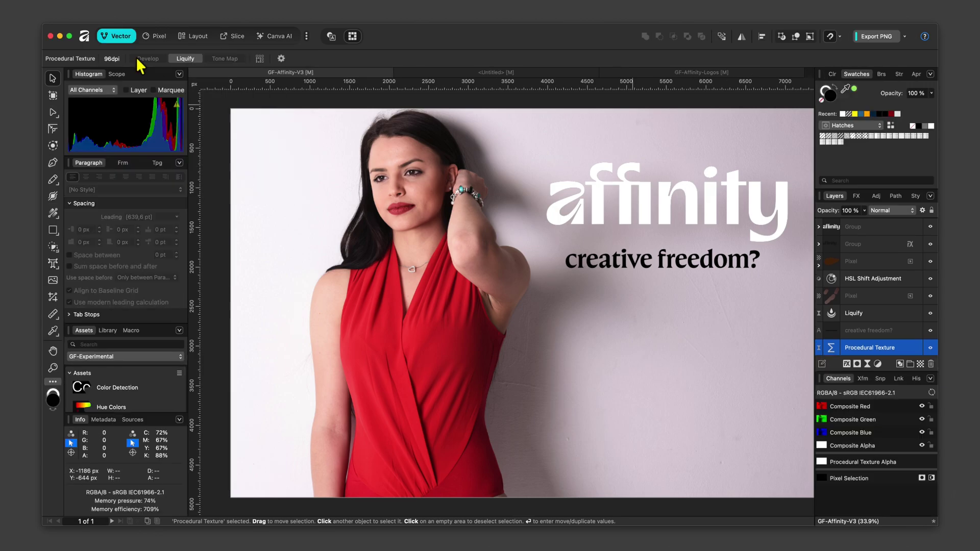
click(163, 36)
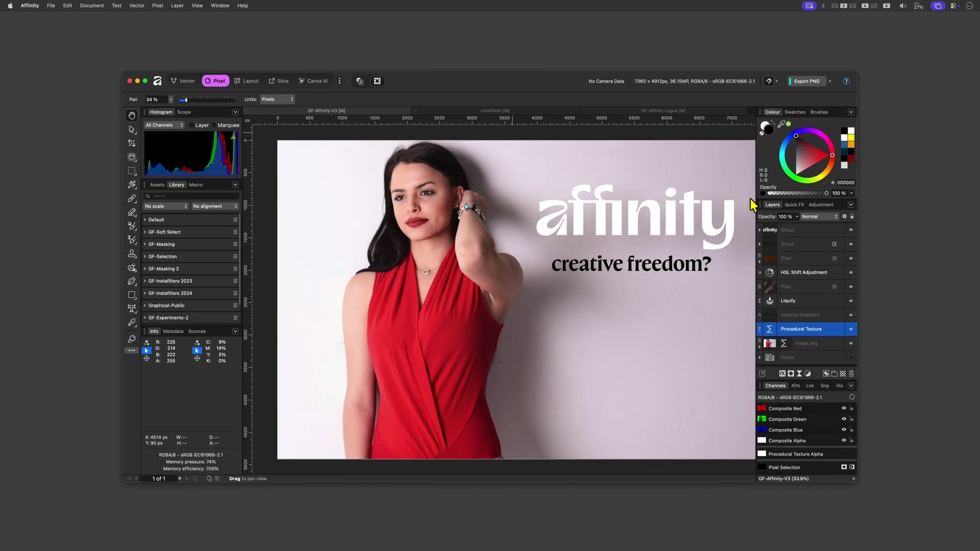
Add the States panel, move its tab to the row's end, show Layers, and return to Vector
click(220, 5)
mouse_move(239, 159)
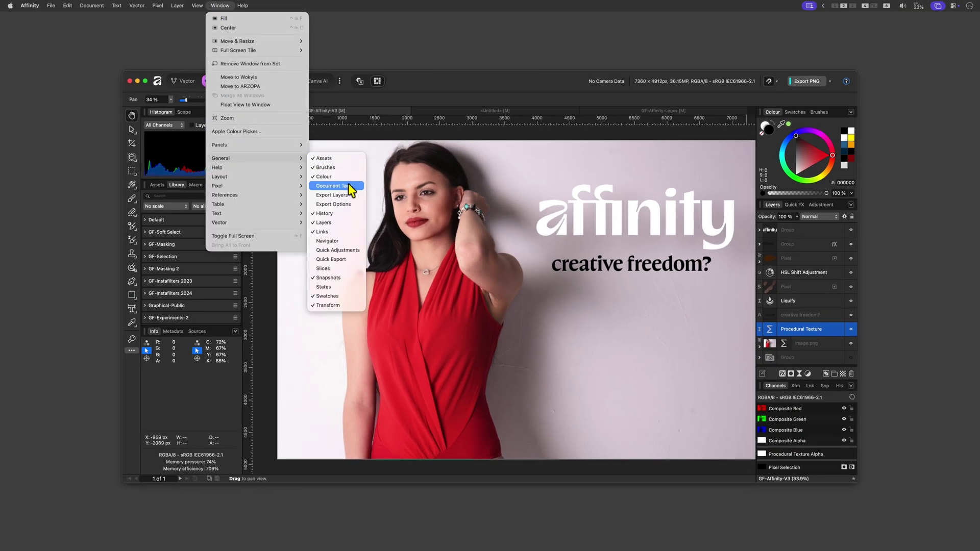
click(326, 286)
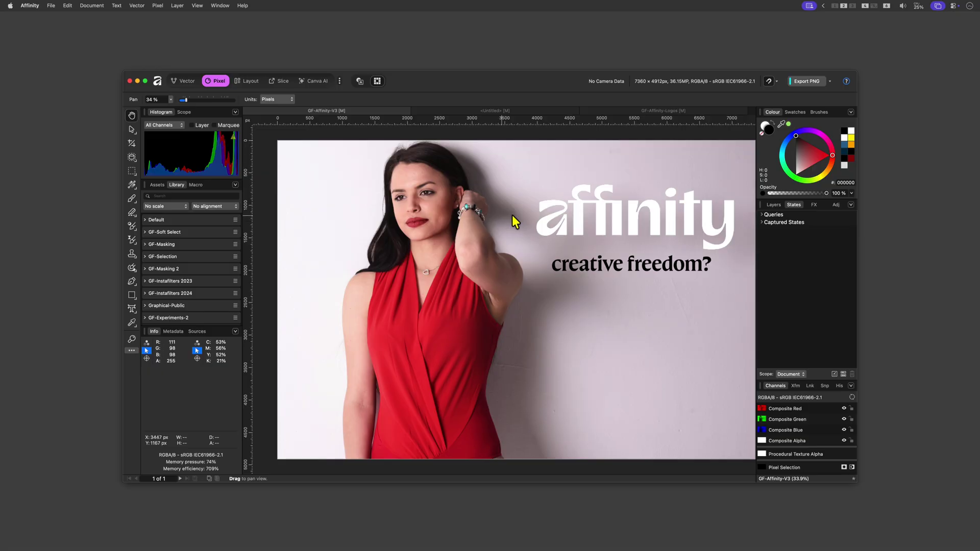
drag(798, 210, 838, 212)
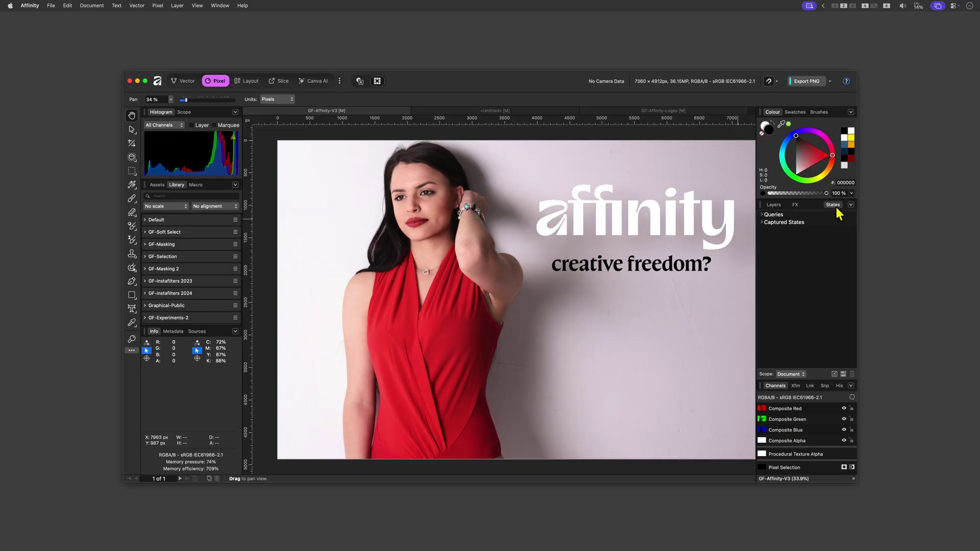
click(773, 205)
click(184, 81)
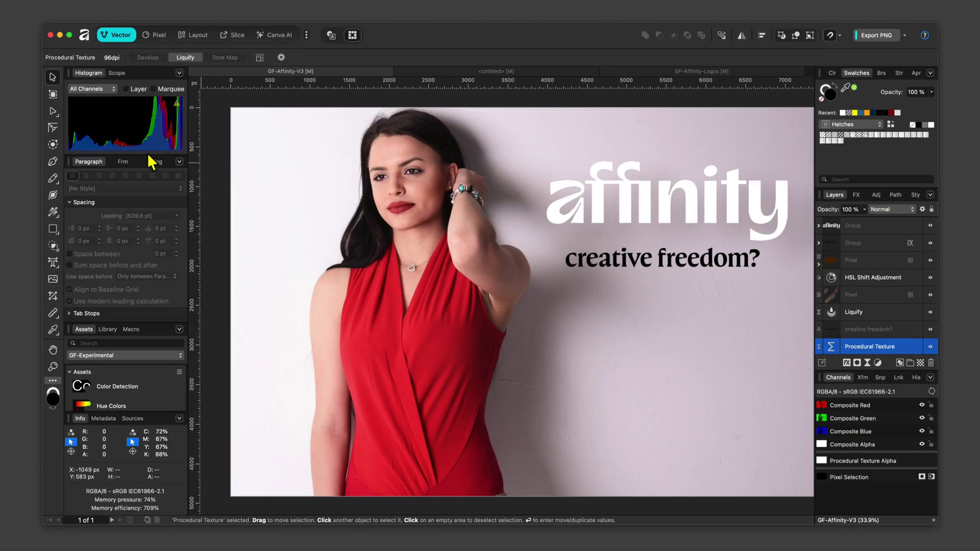
In the Pixel studio, zoom into the logo and compare pixel view with smooth vector view
click(152, 36)
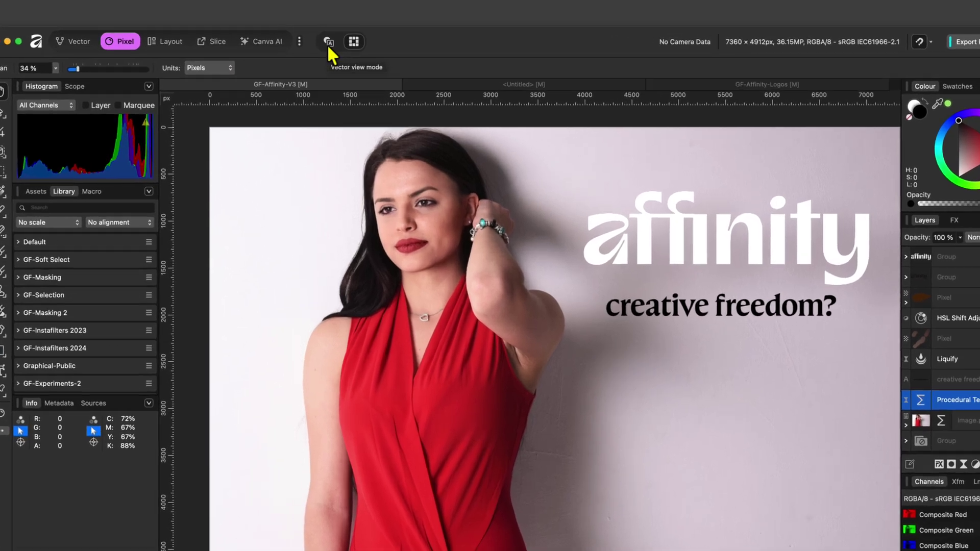
click(328, 44)
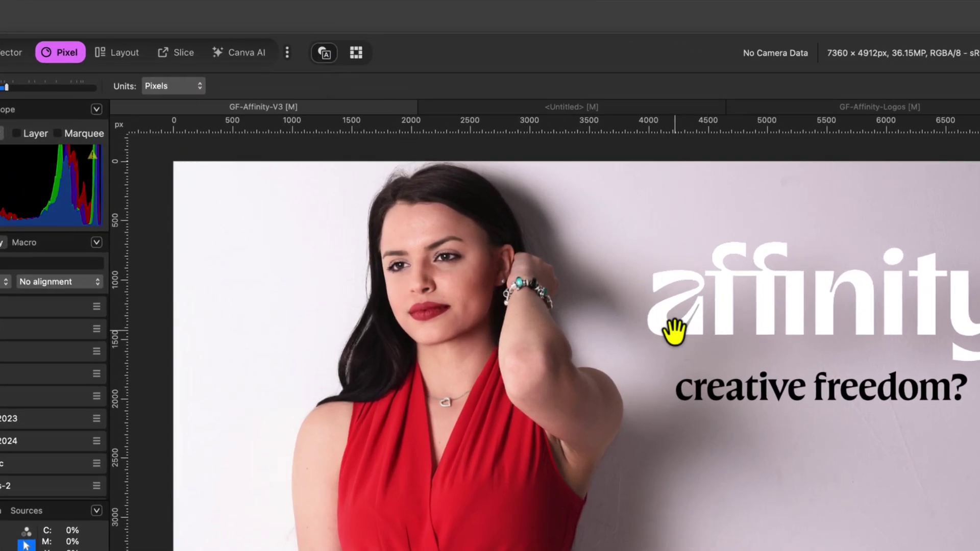
scroll(675, 330, up, 10)
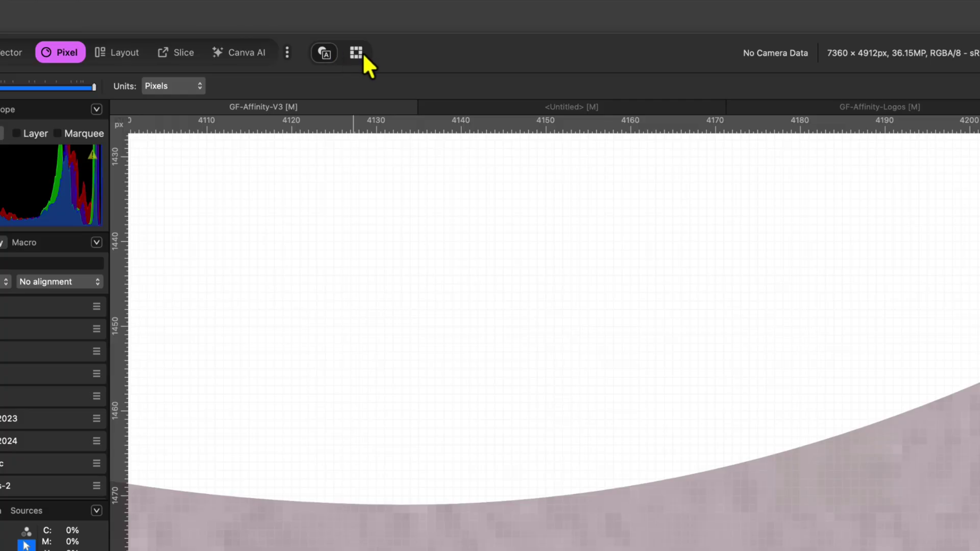
click(363, 54)
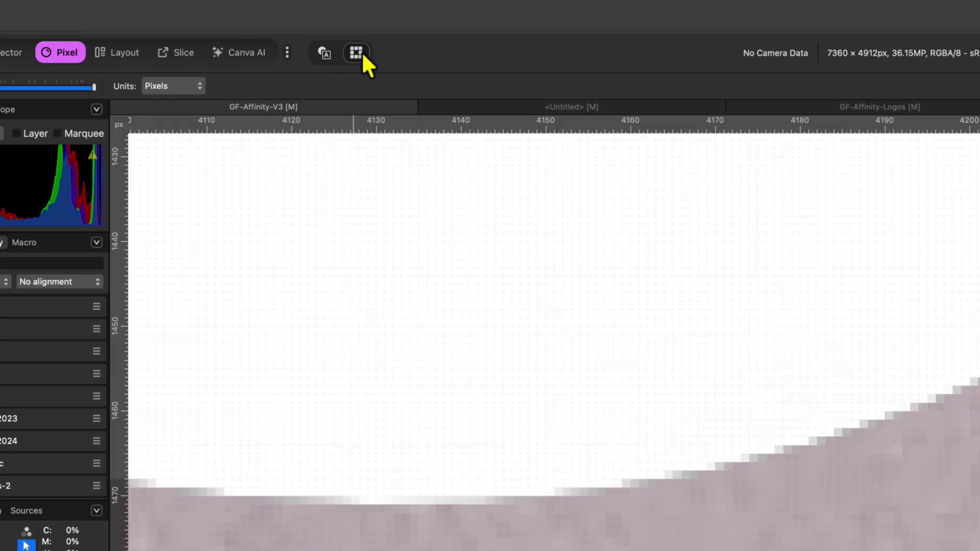
click(321, 51)
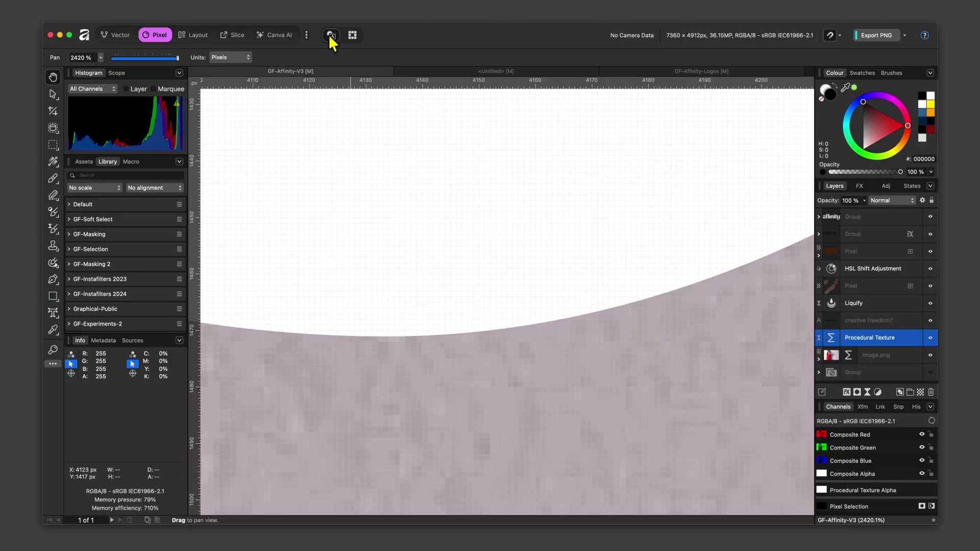
Fit the logos document in view and make the AFPHOTO, AFPUB and AF layers visible
key(super+0)
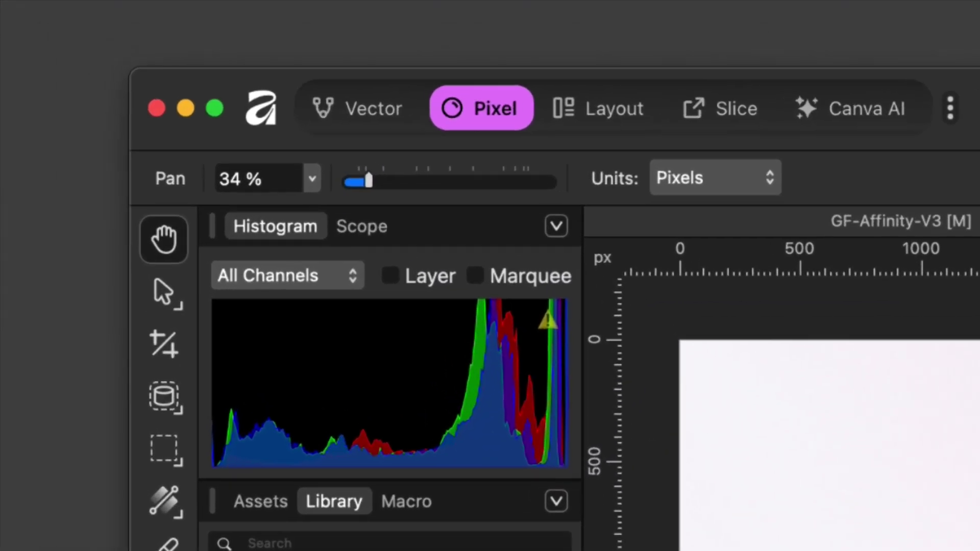
scroll(681, 343, up, 5)
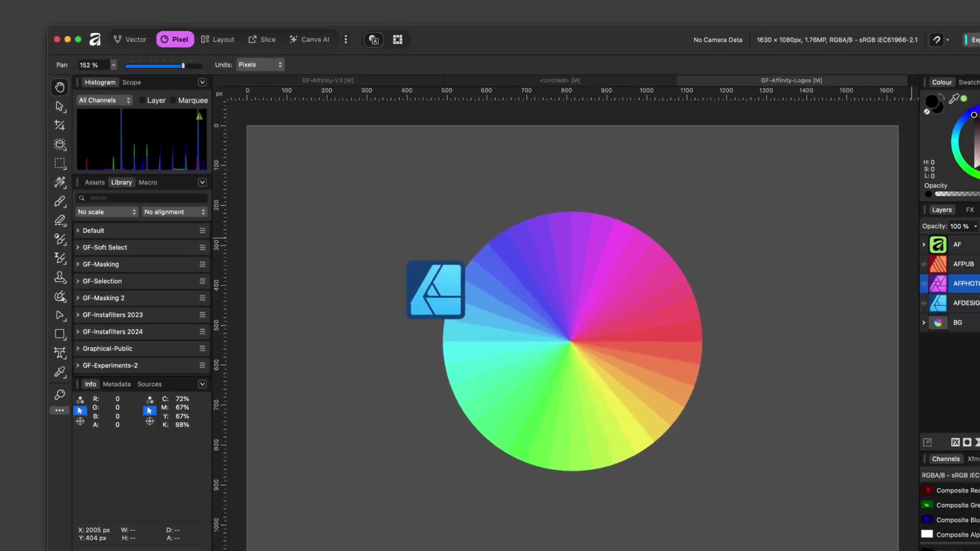
click(930, 251)
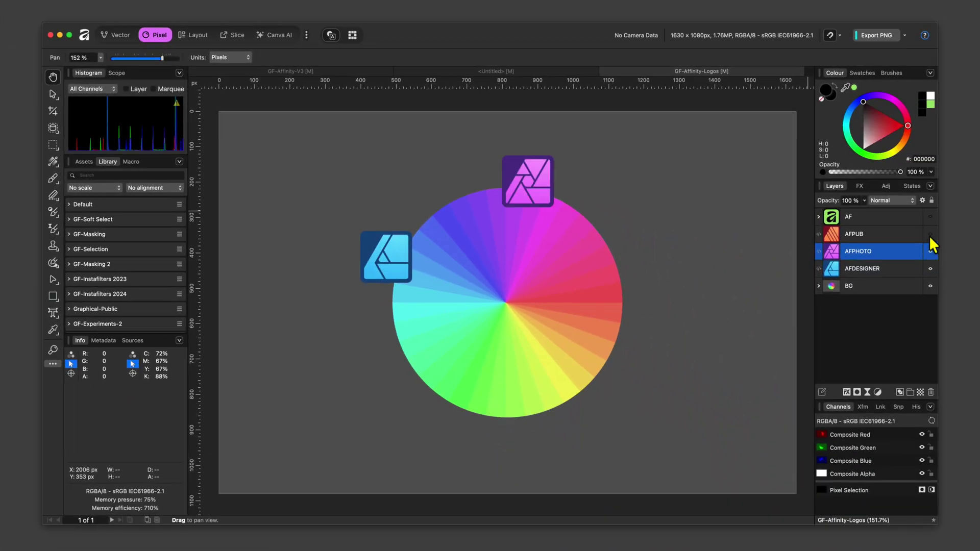
click(930, 234)
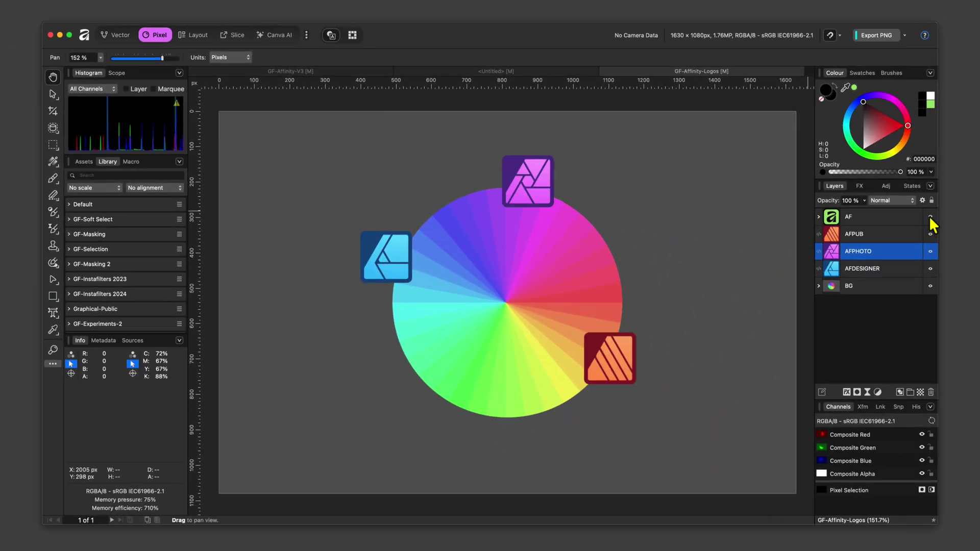
click(930, 217)
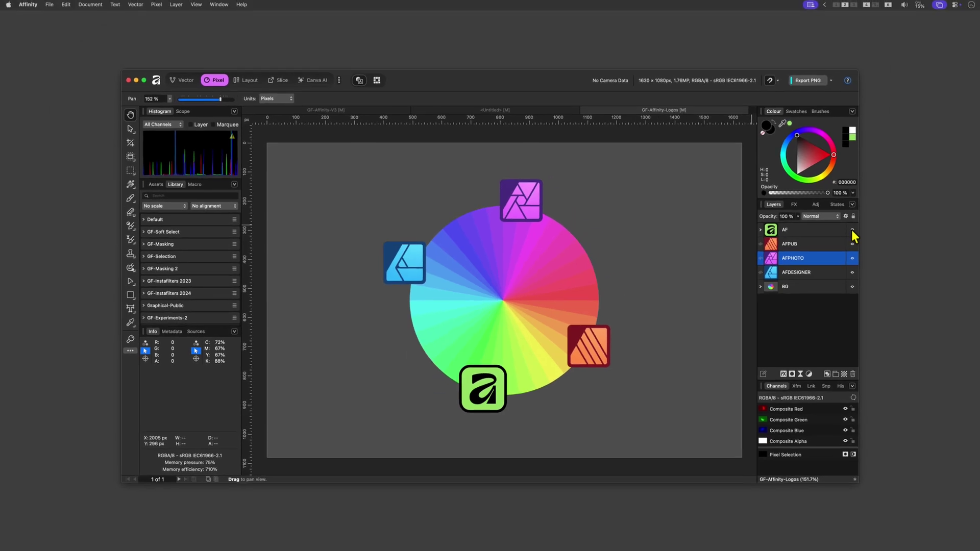
Open GF-SimpleLiquidGlass-2.afphoto and dismiss the legacy-document warning
click(291, 70)
click(51, 6)
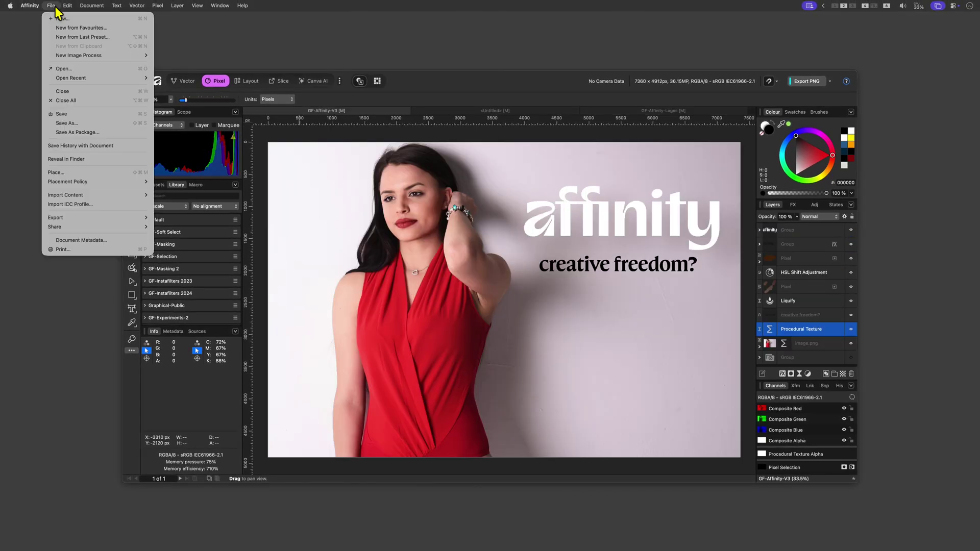
click(71, 69)
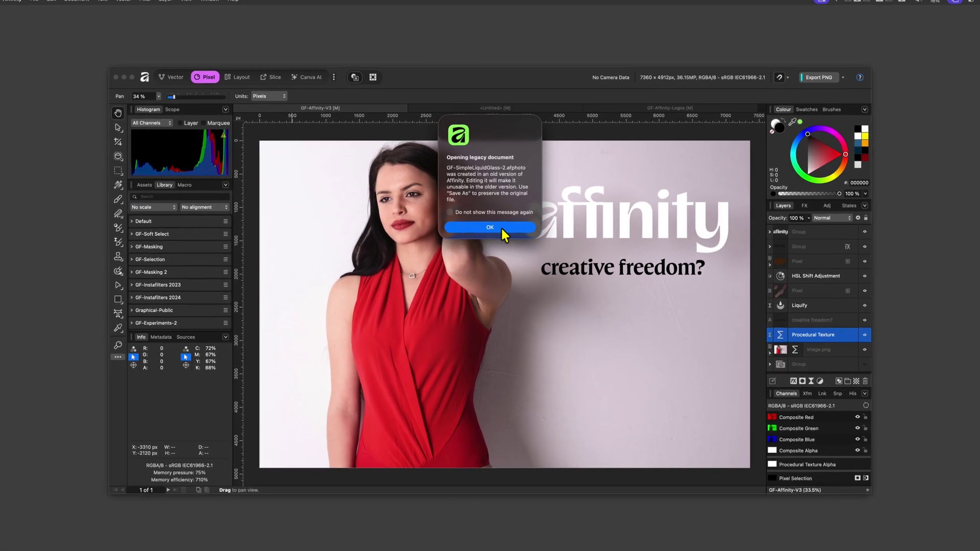
click(507, 256)
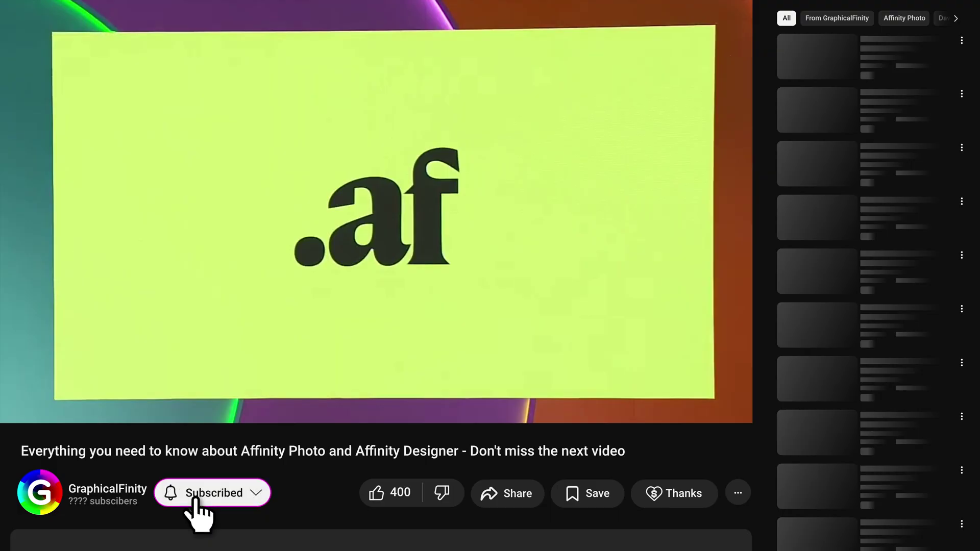
Like the Affinity Photo and Affinity Designer video, bringing its likes to 401
click(378, 497)
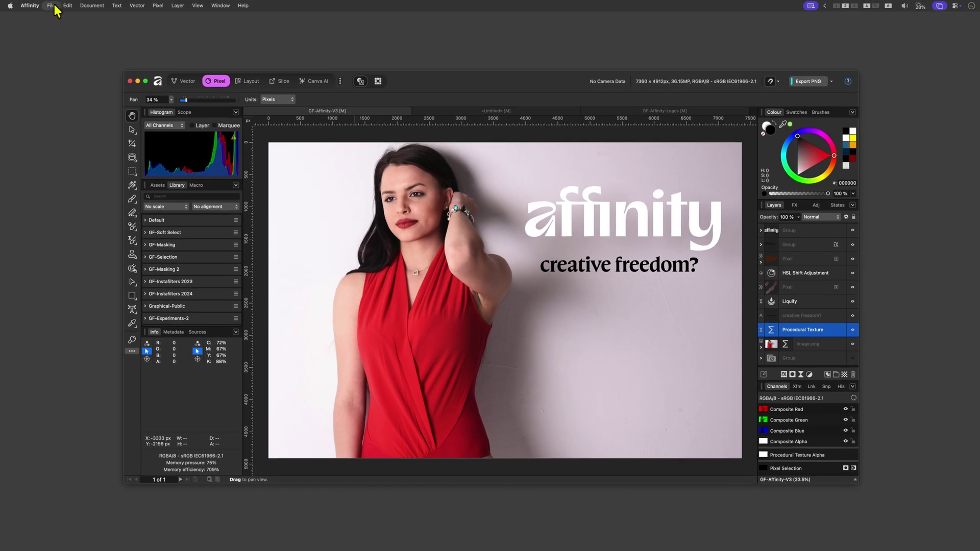
click(51, 6)
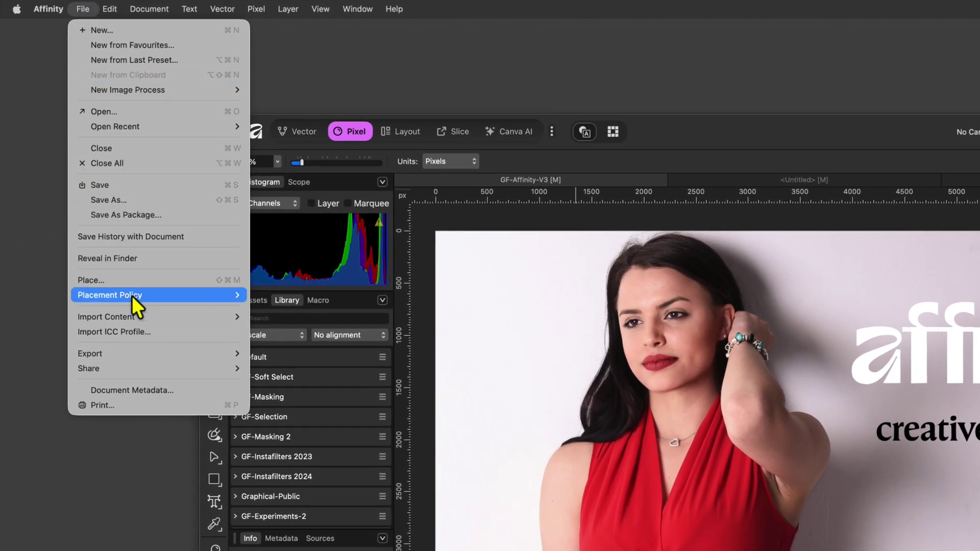
mouse_move(136, 320)
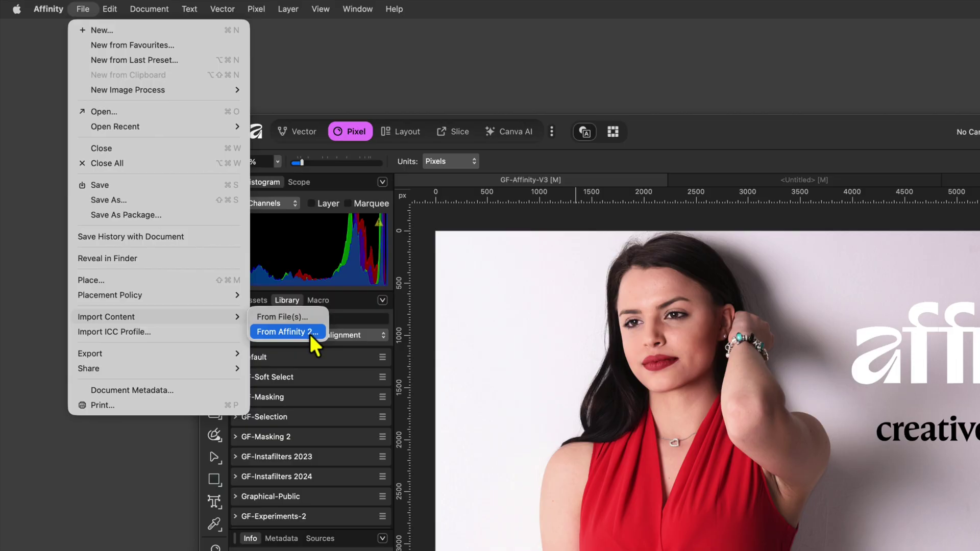
click(709, 144)
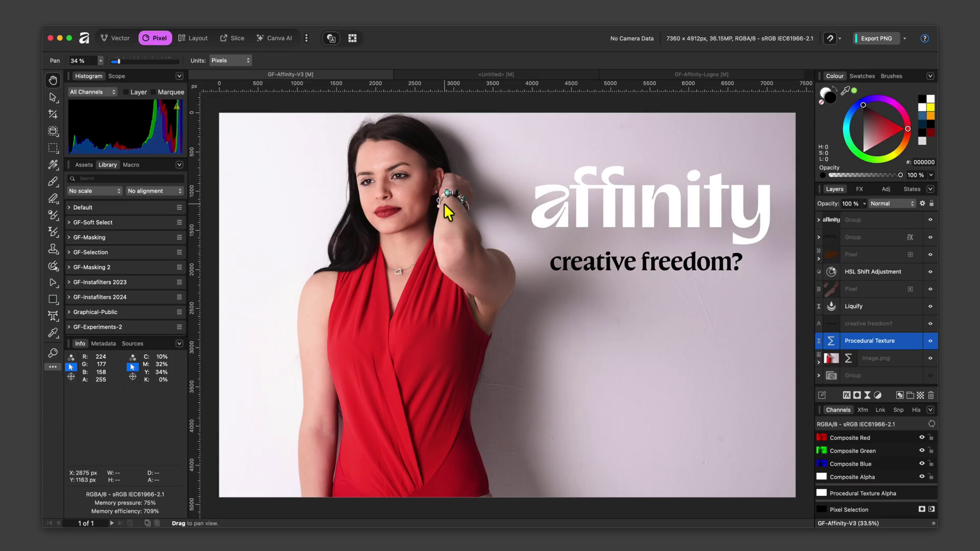
scroll(444, 204, down, 1)
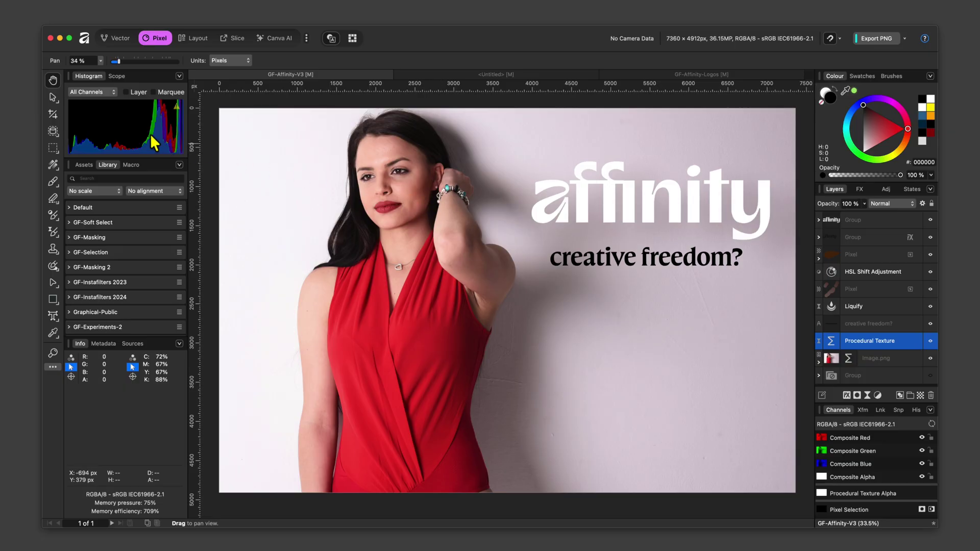
Select the image.png photo layer, view the Slice studio's export layers, then return to Pixel
click(53, 98)
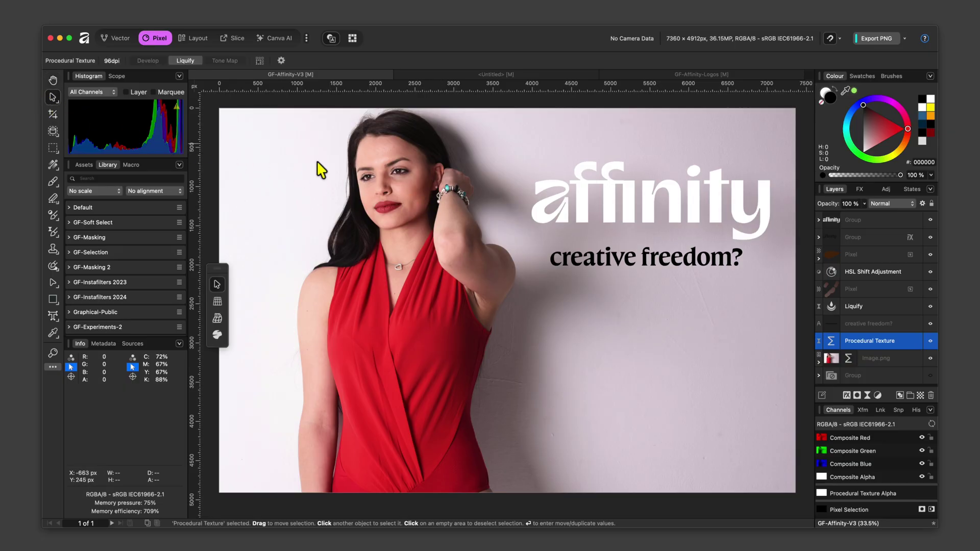
click(364, 176)
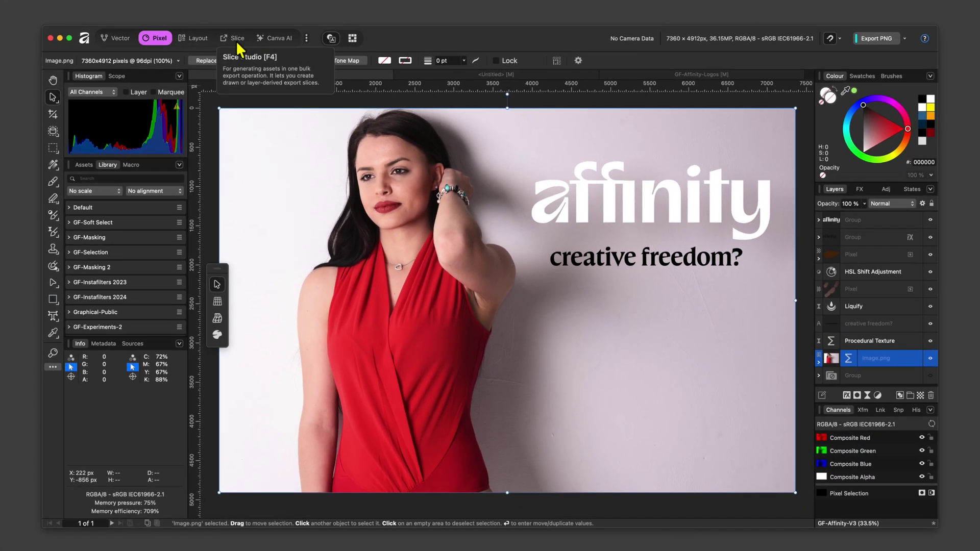
click(236, 40)
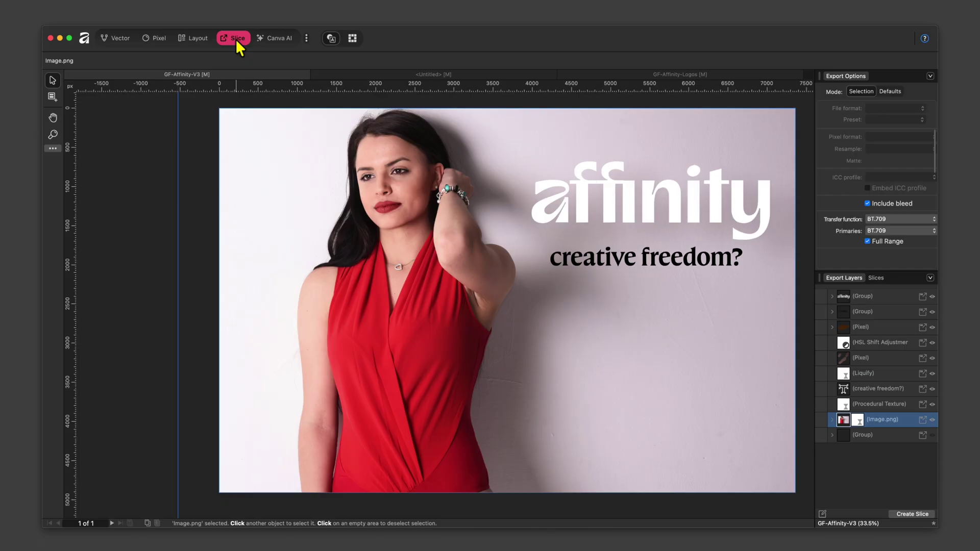
click(152, 41)
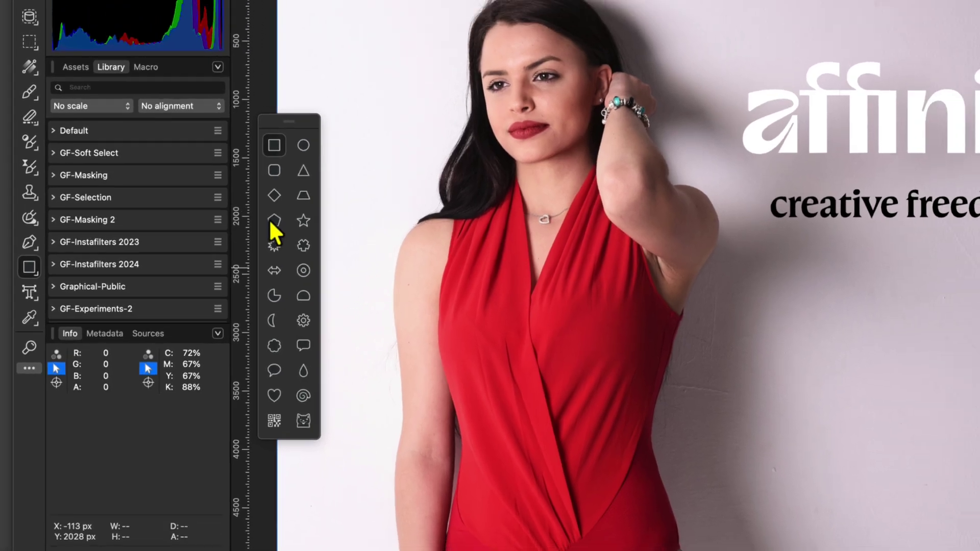
click(298, 200)
drag(589, 301, 654, 351)
key(ctrl+z)
key(h)
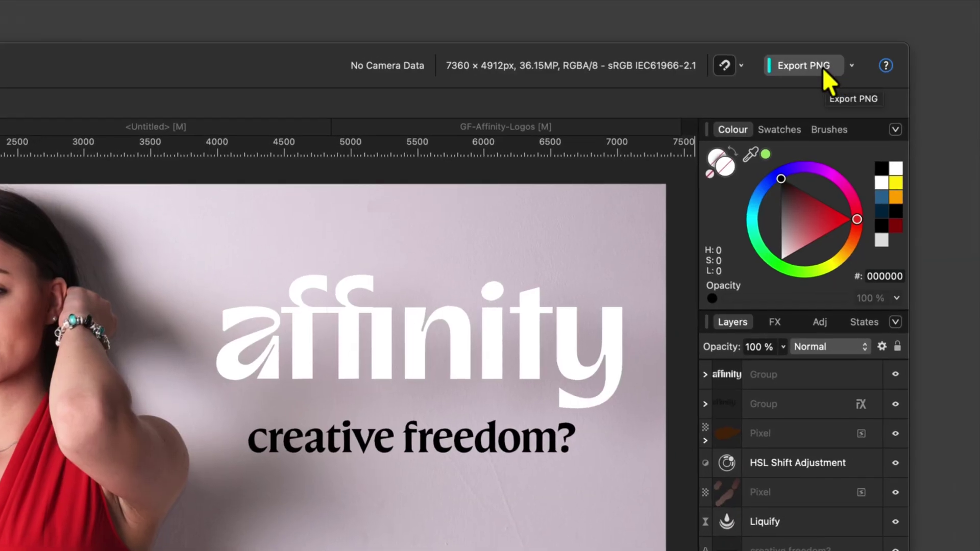
click(823, 68)
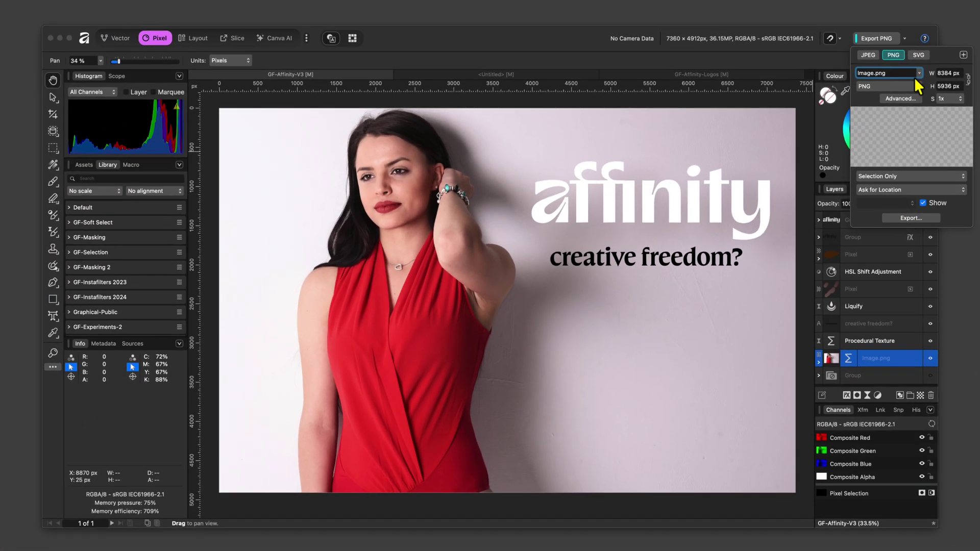
click(906, 39)
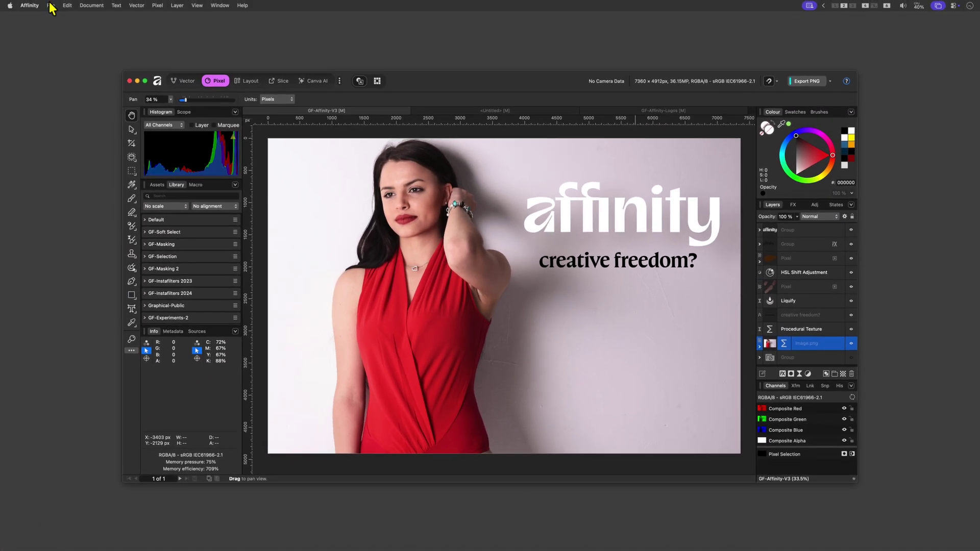
click(53, 6)
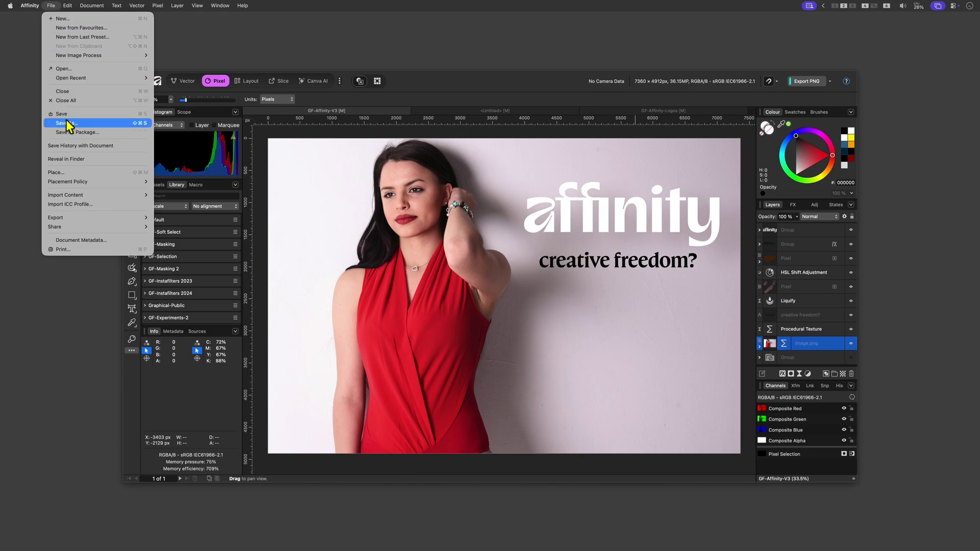
mouse_move(81, 216)
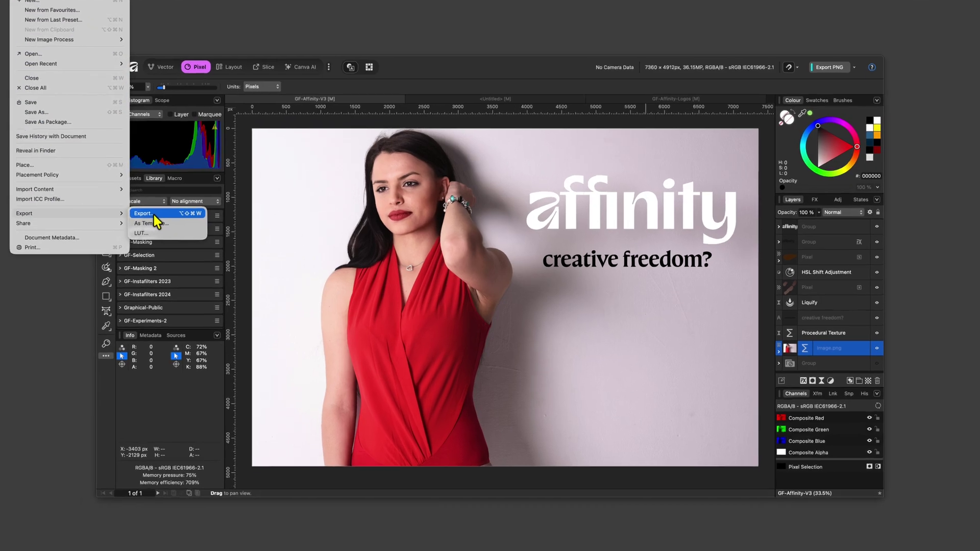
click(151, 214)
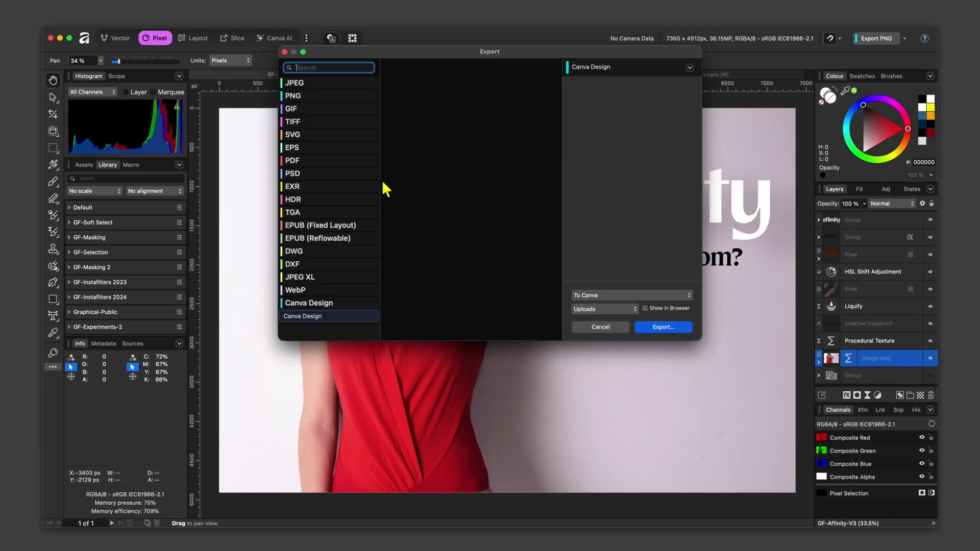
click(304, 82)
scroll(323, 226, down, 1)
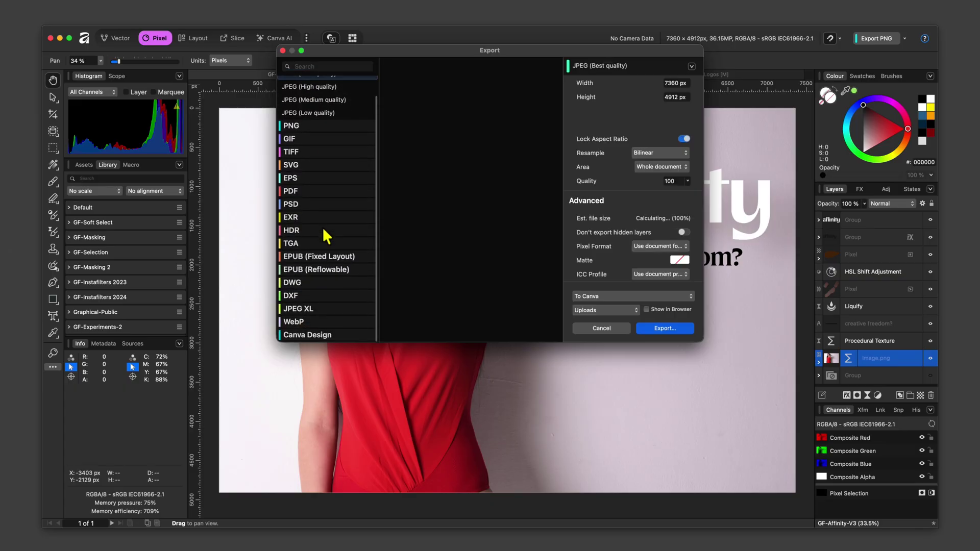
click(339, 336)
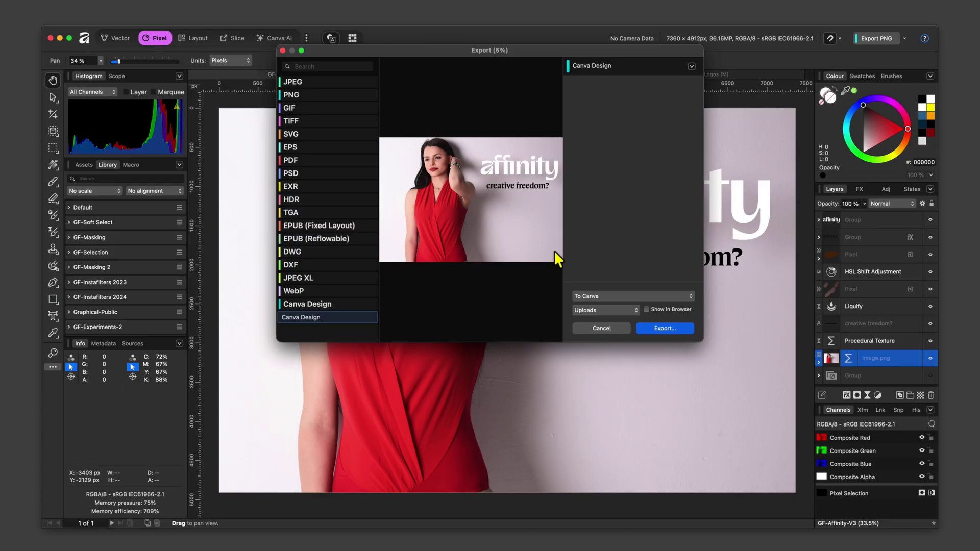
click(612, 328)
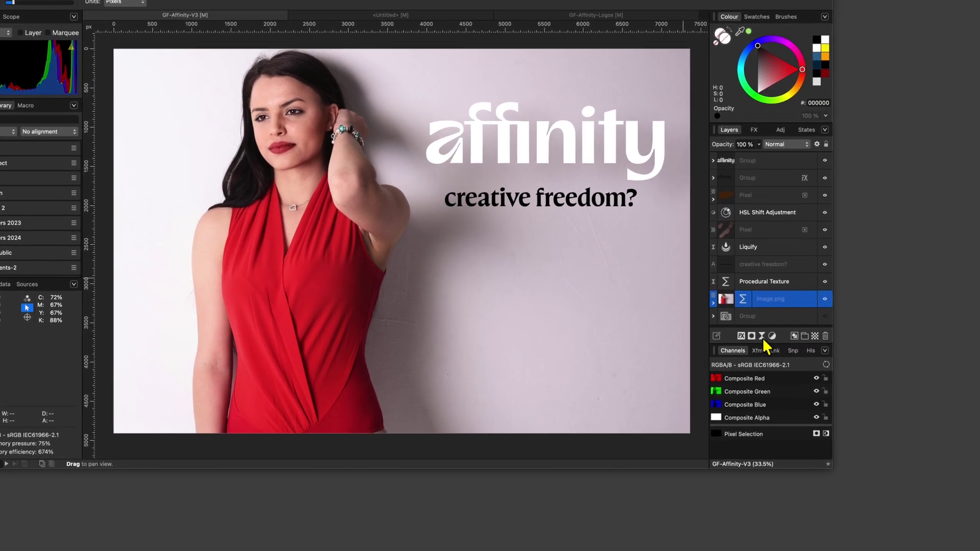
Add a Live Pixelate filter to the photo and raise Quantisation for large blocks
click(867, 395)
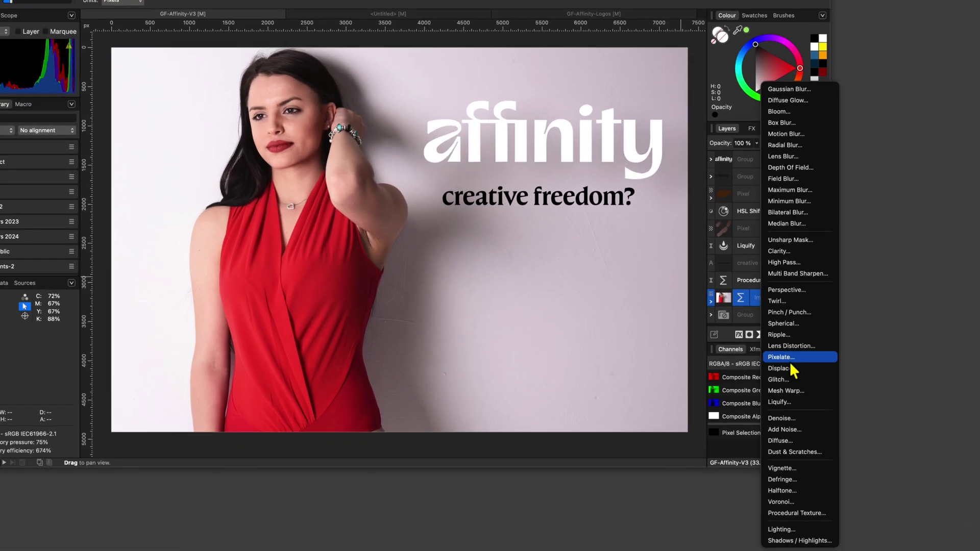
click(791, 358)
drag(564, 412, 638, 384)
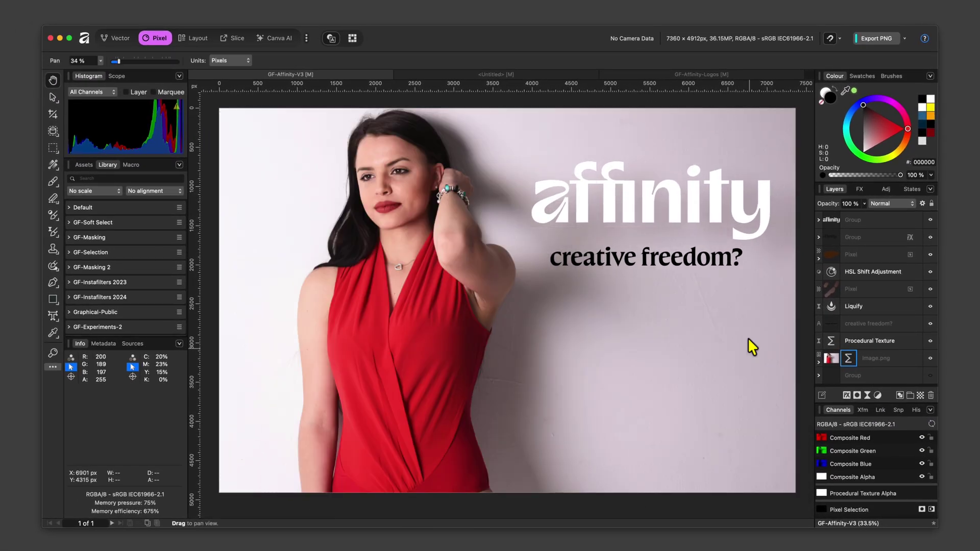
Give the affinity title group a curved, saturated green gradient with the Gradient tool
click(722, 213)
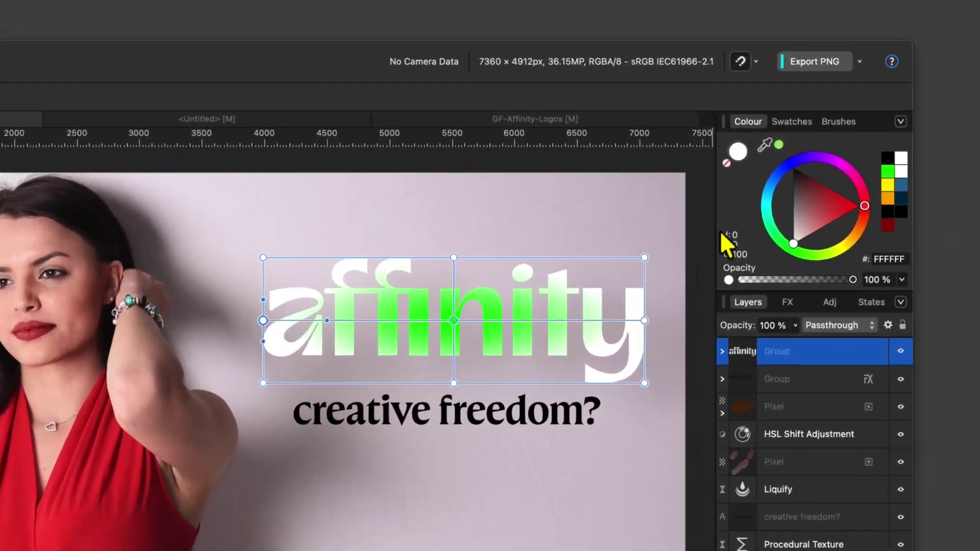
click(645, 321)
drag(863, 220, 837, 258)
click(358, 343)
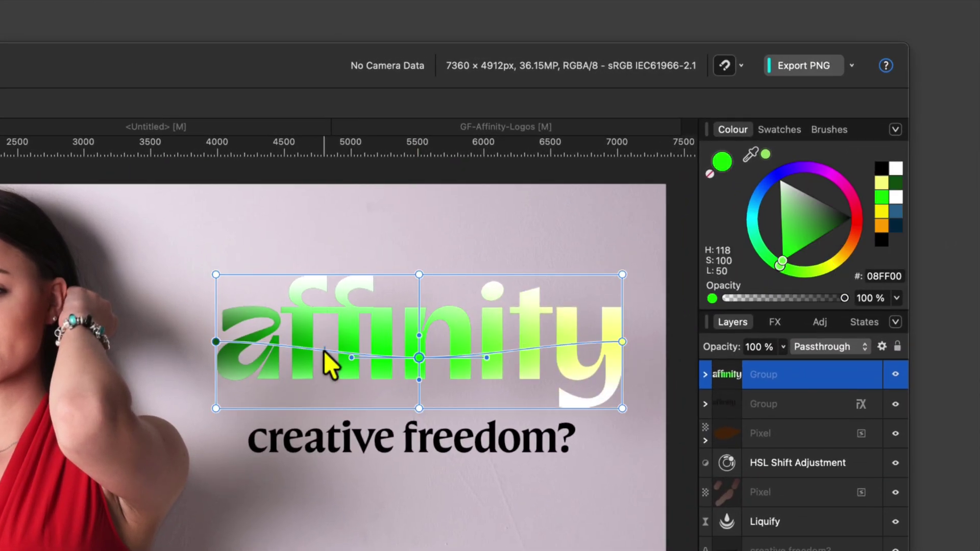
drag(358, 343, 365, 320)
drag(785, 238, 761, 245)
Shrink the affinity title and shift it down and to the right
key(v)
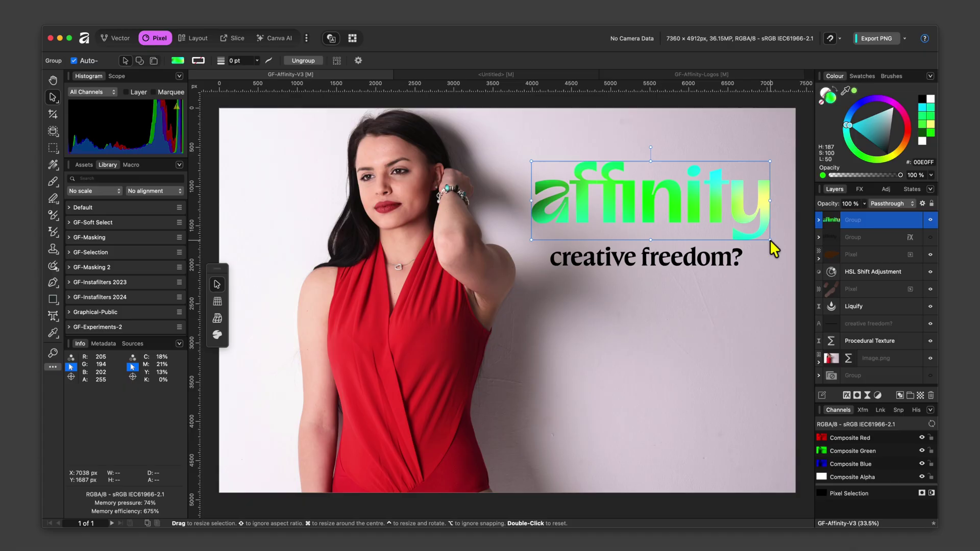
drag(770, 240, 669, 202)
drag(595, 184, 664, 202)
Undo the title scale, rotate the rectangle's hatch lines, and show the Hatches swatch palette
key(super+z)
key(super+z)
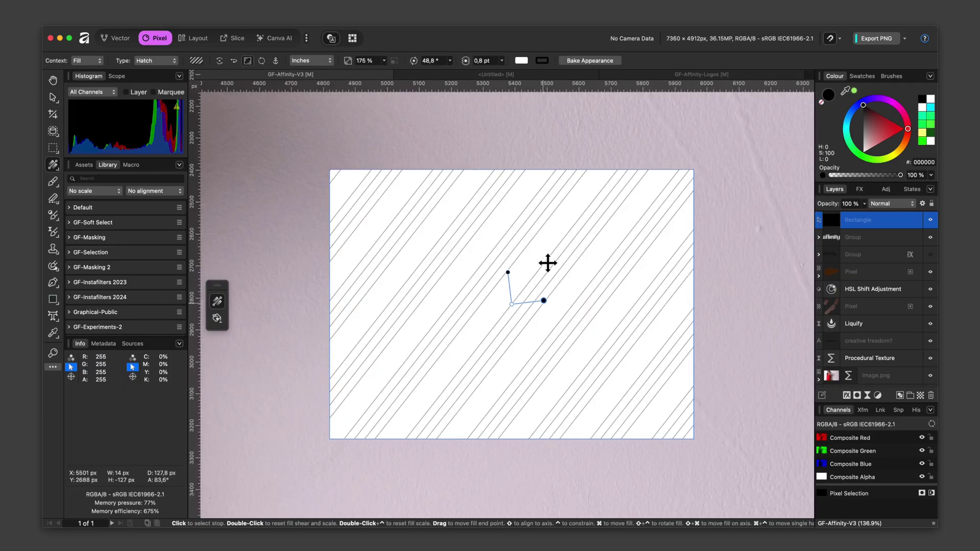
mouse_move(547, 263)
mouse_down()
mouse_move(599, 234)
mouse_move(523, 298)
mouse_up()
click(862, 75)
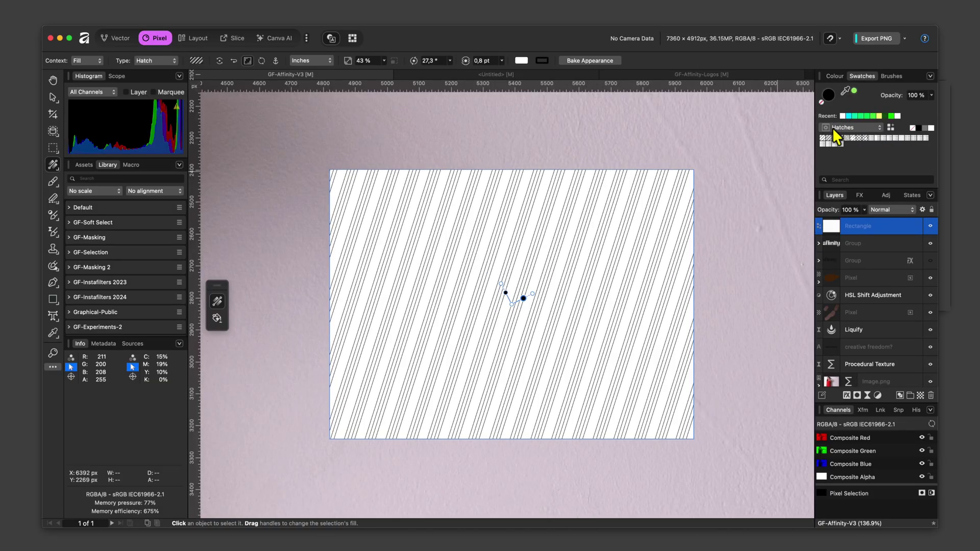
click(833, 128)
click(844, 129)
Try cross-hatch, sparse diagonal, dashed and dense hatches on the rectangle, ending on sparse diagonal
click(859, 137)
click(880, 138)
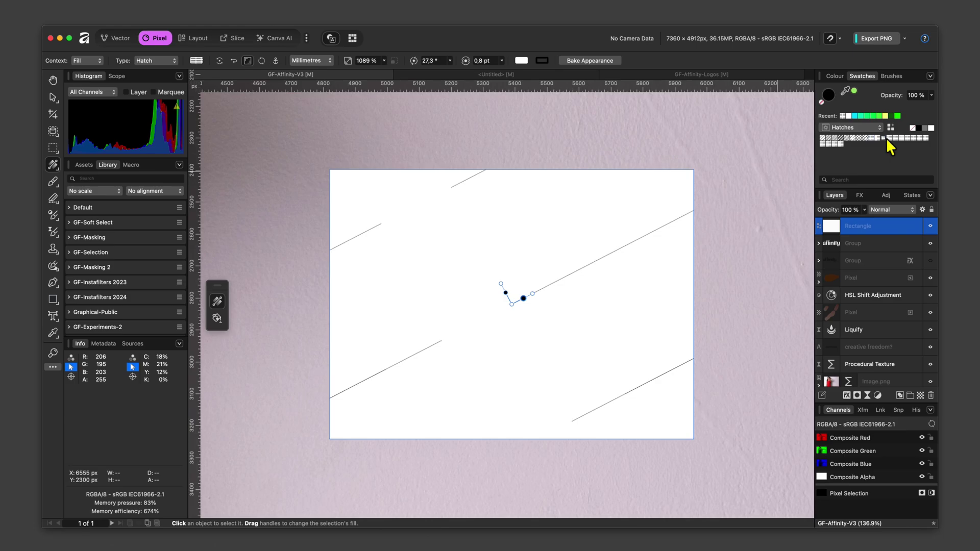
click(902, 137)
click(917, 137)
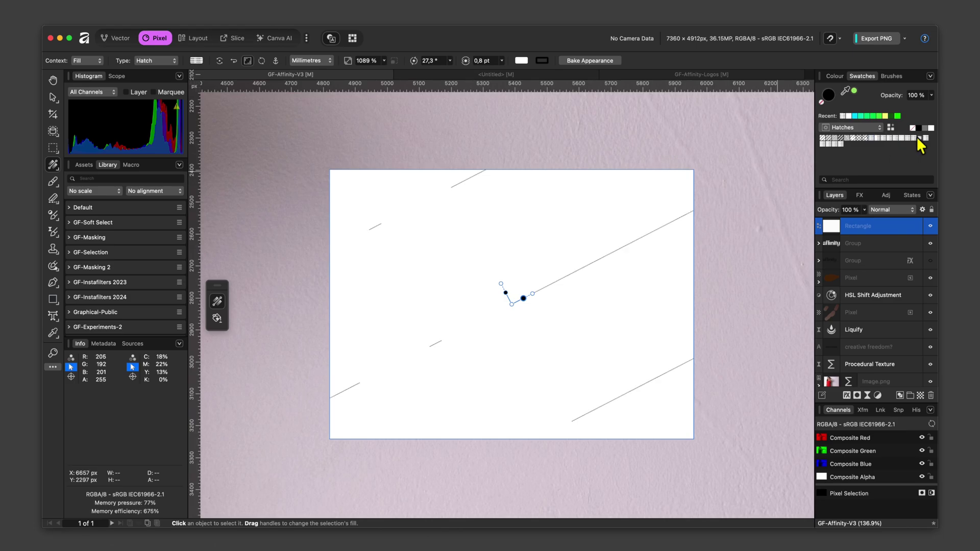
click(823, 137)
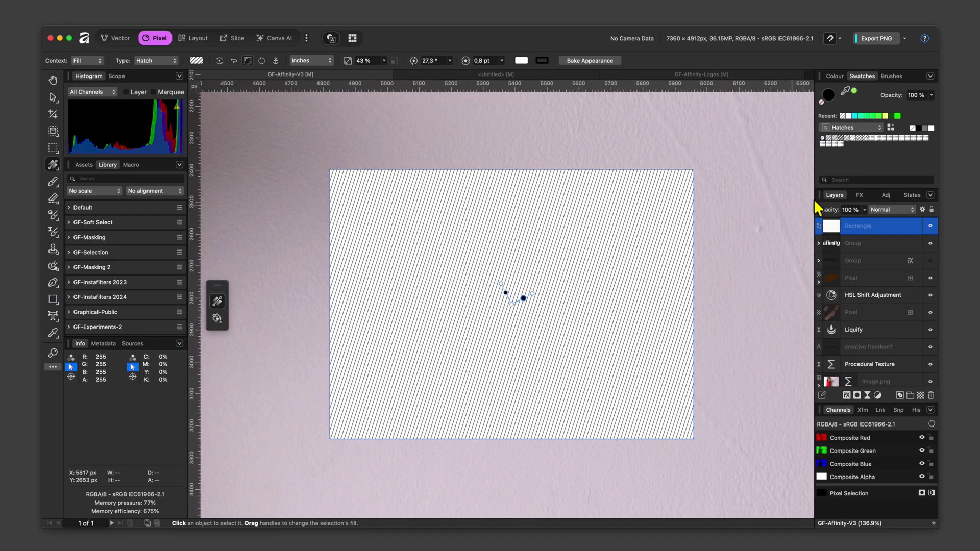
click(823, 144)
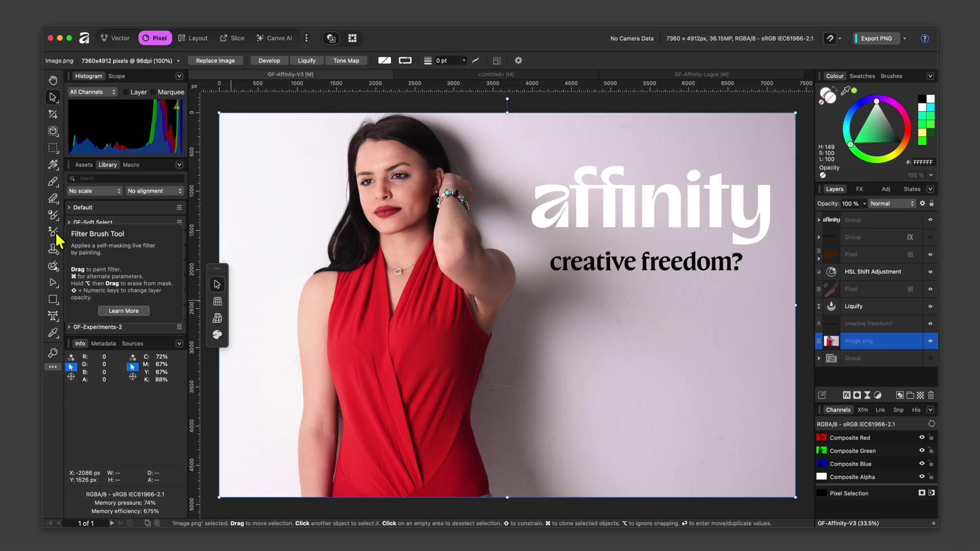
Brush Invert over the face, then brush HSL over the chest and shift its hue to purple
click(53, 215)
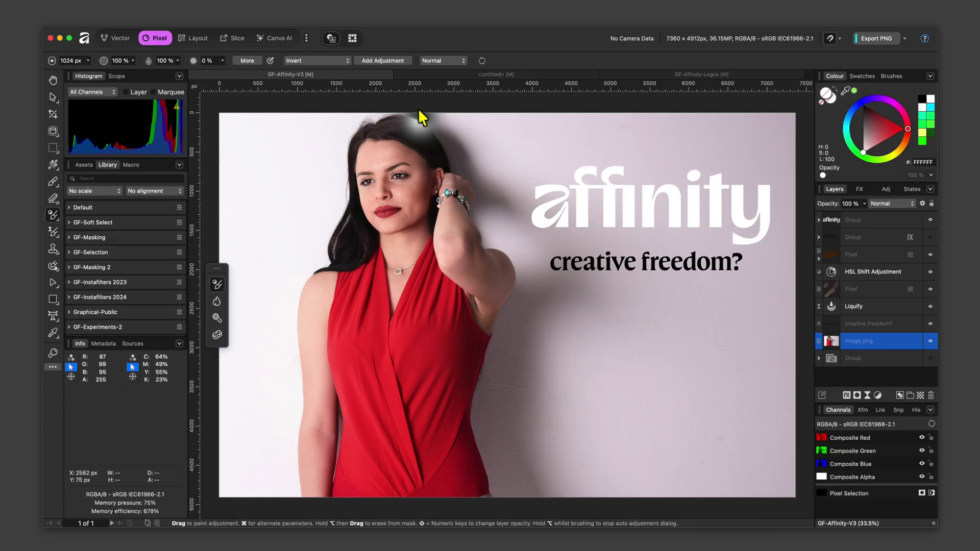
drag(405, 247, 388, 173)
click(326, 58)
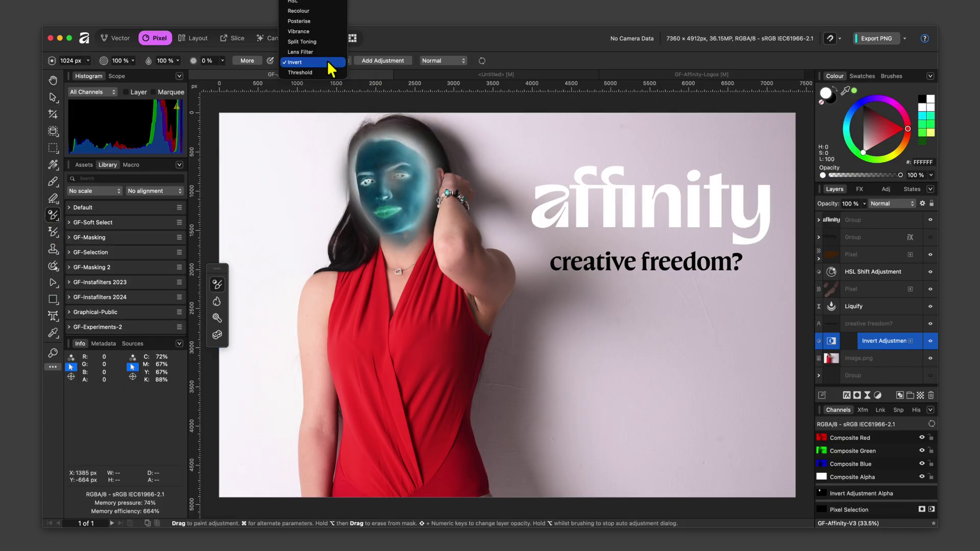
click(316, 2)
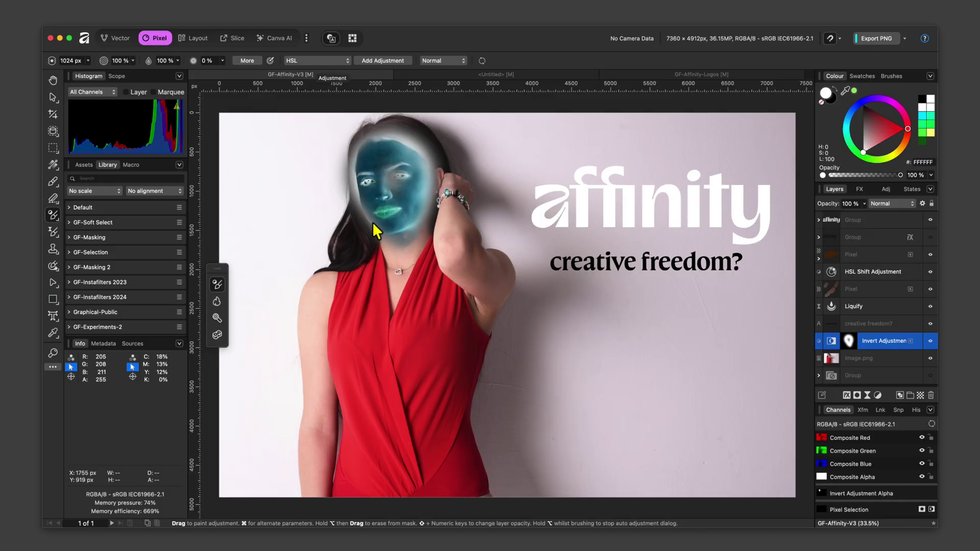
mouse_move(376, 361)
mouse_down()
mouse_move(392, 312)
mouse_move(383, 284)
mouse_up()
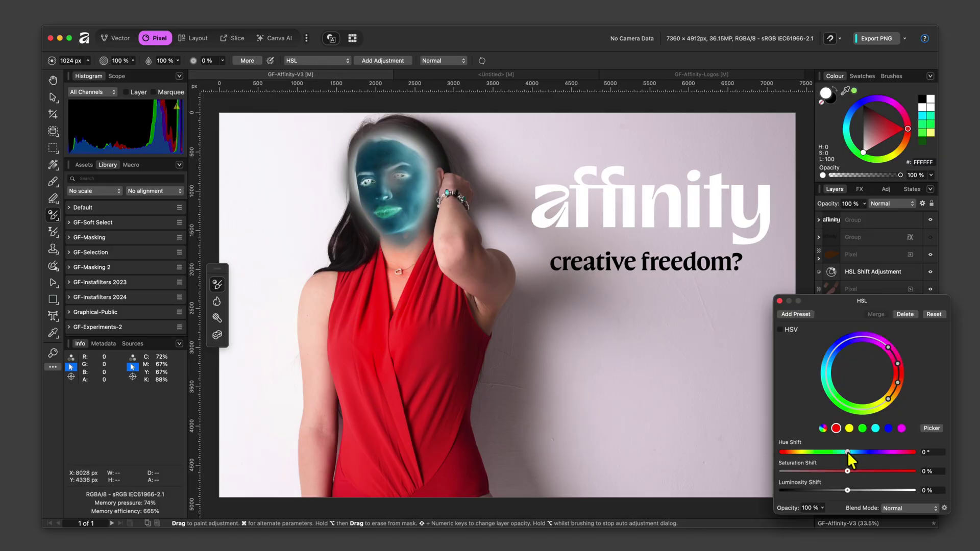
drag(847, 451, 881, 453)
click(780, 300)
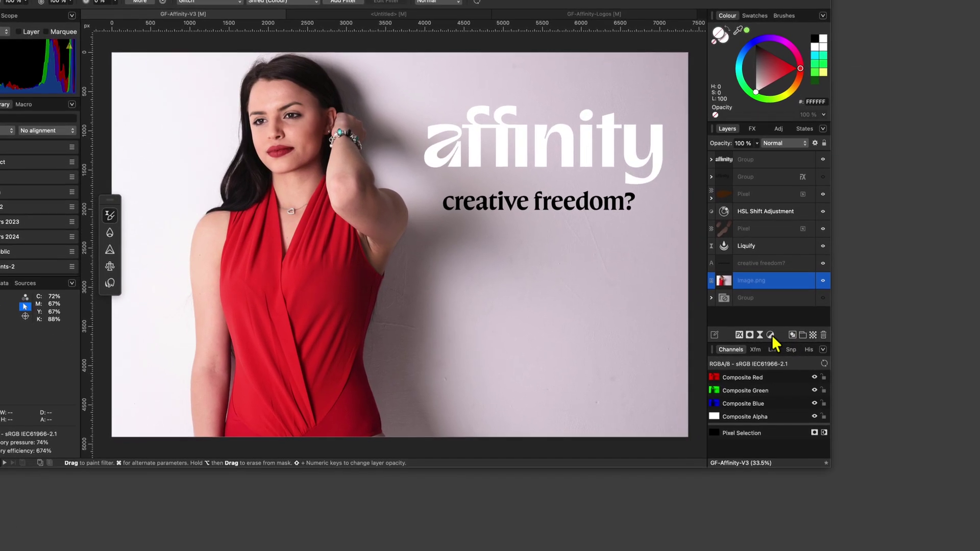
Browse the adjustment layers list and close it without adding an adjustment
click(878, 396)
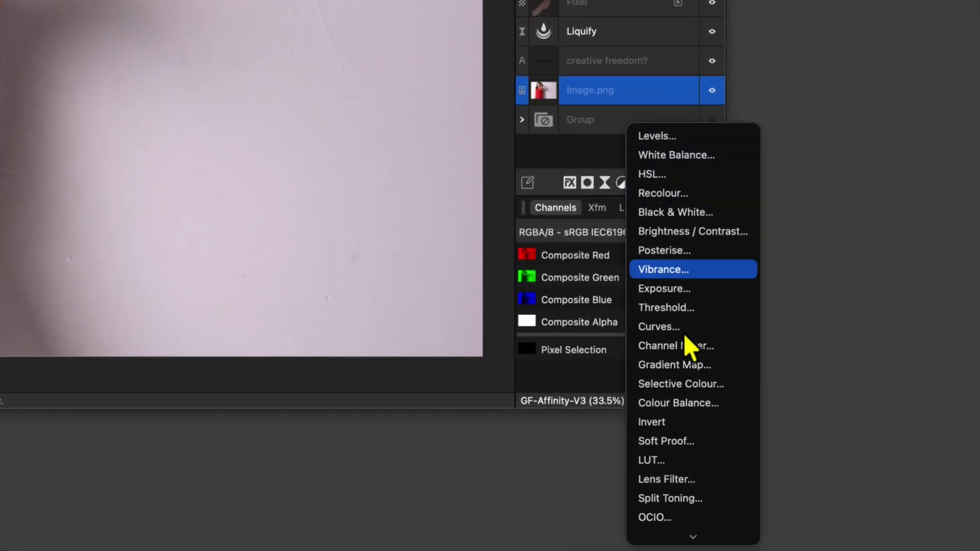
scroll(775, 400, down, 3)
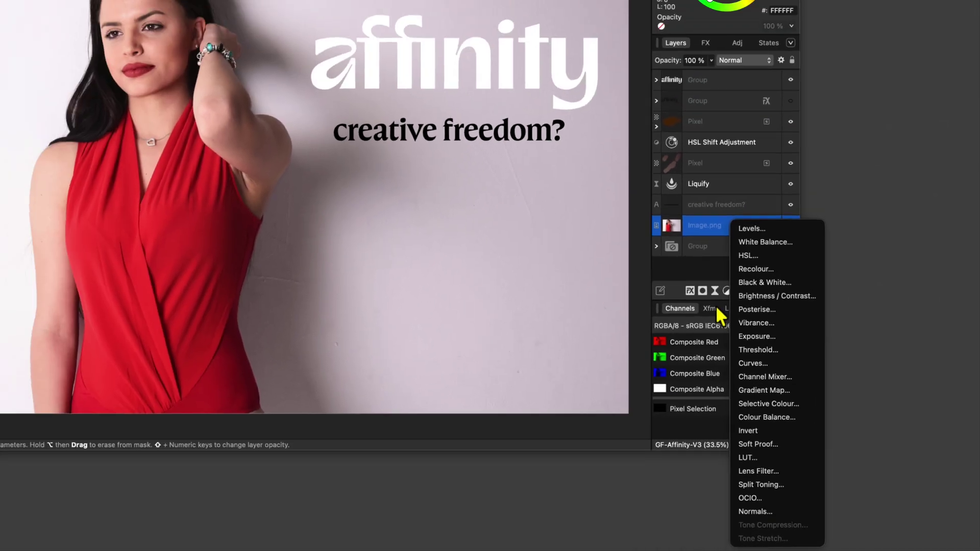
click(616, 218)
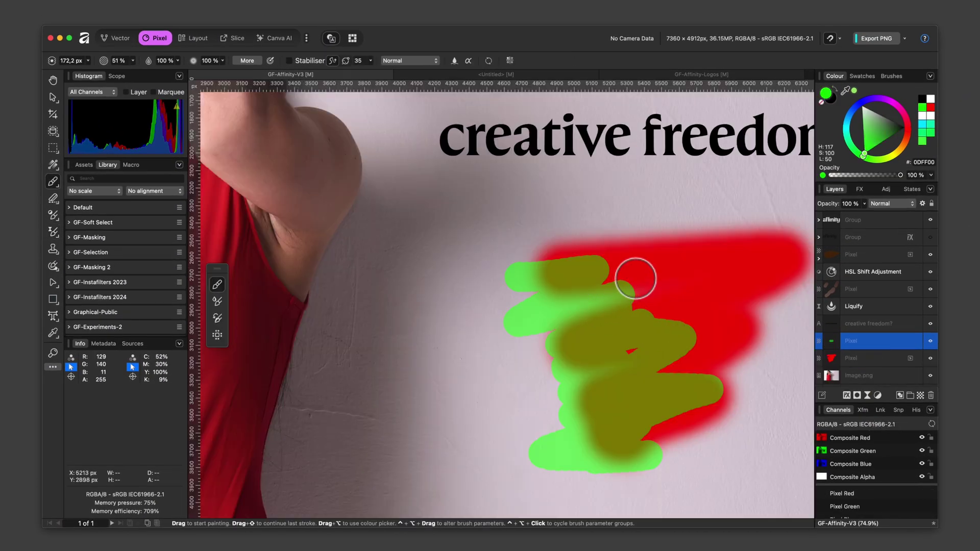
Paint a green stroke across the red paint and give that layer the Pigment blend mode
mouse_move(636, 278)
mouse_down()
mouse_move(604, 234)
mouse_move(628, 212)
mouse_up()
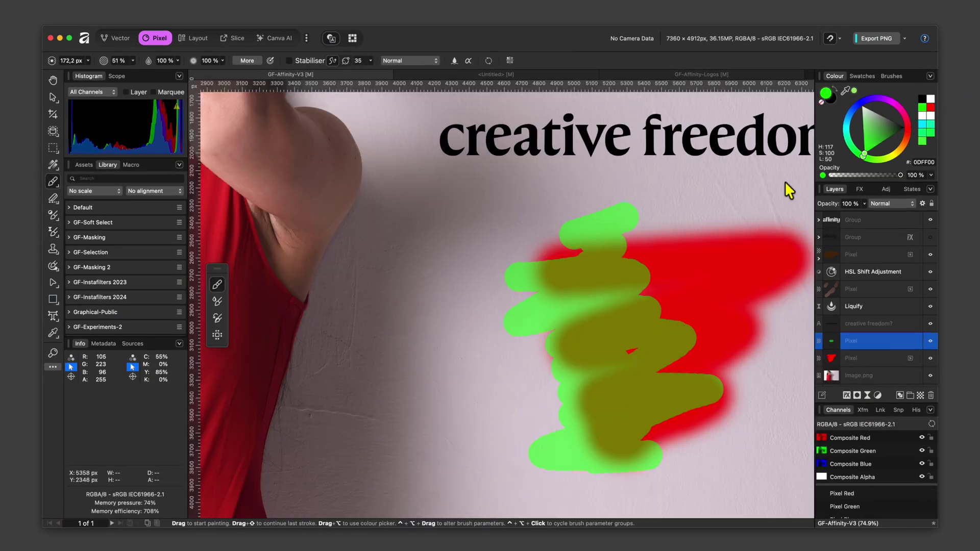
click(890, 204)
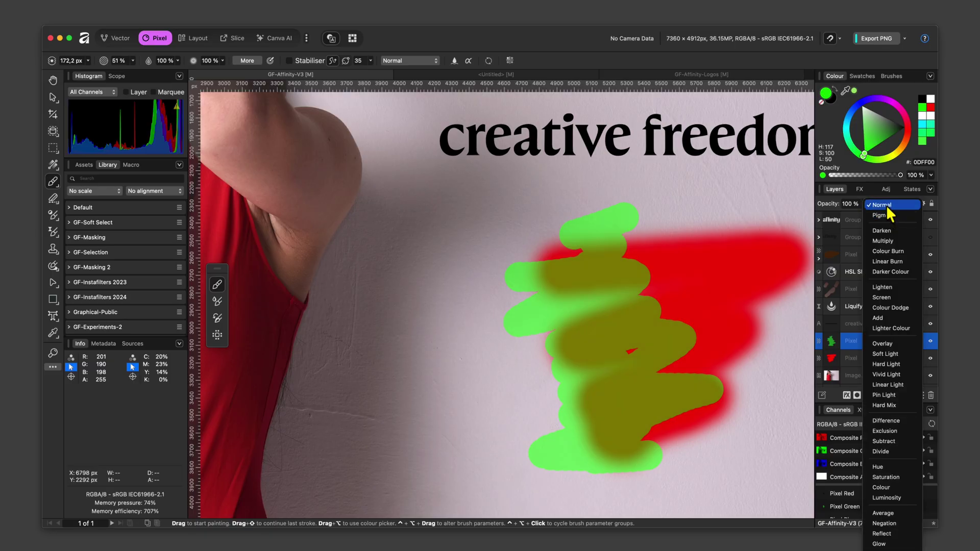
click(888, 206)
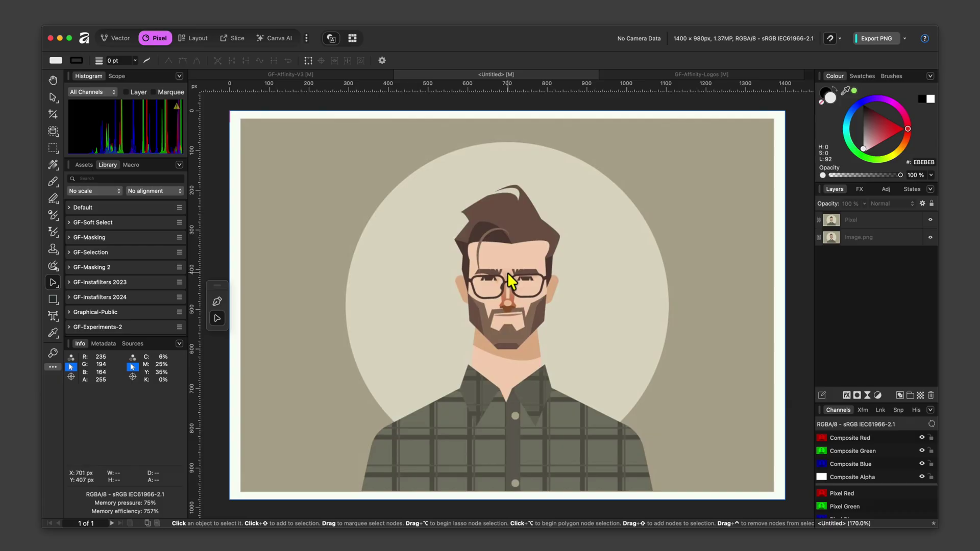
Image Trace the cartoon face in split view with raised edge threshold, then select the woman
scroll(508, 273, up, 5)
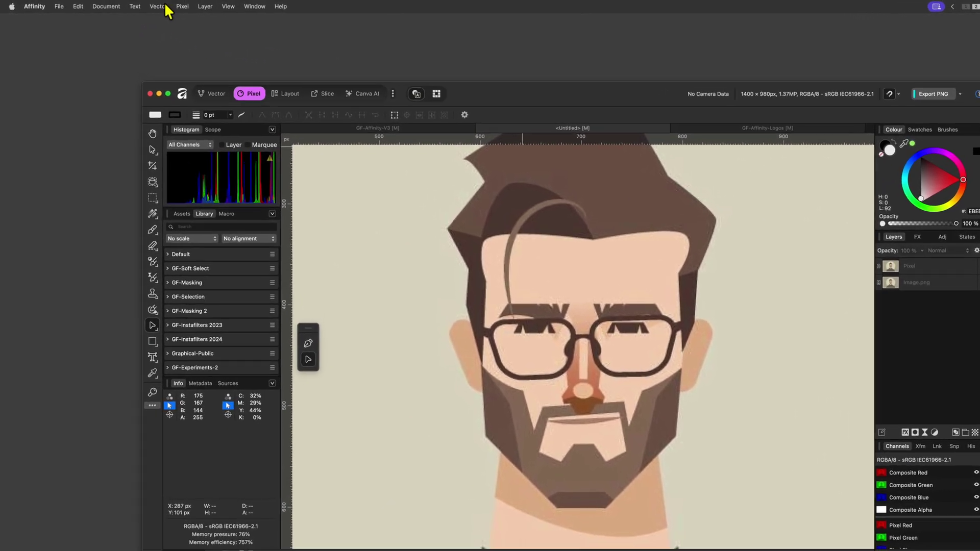
click(136, 5)
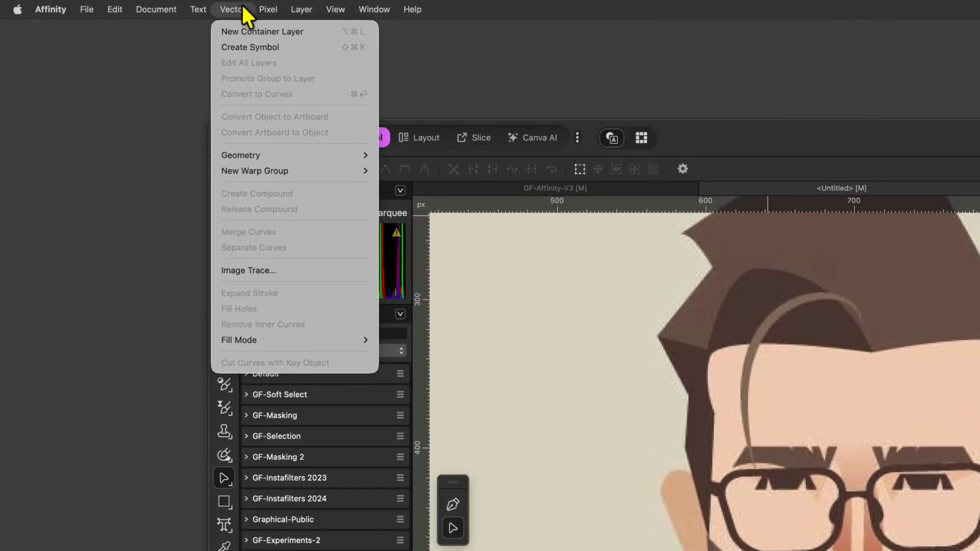
click(259, 267)
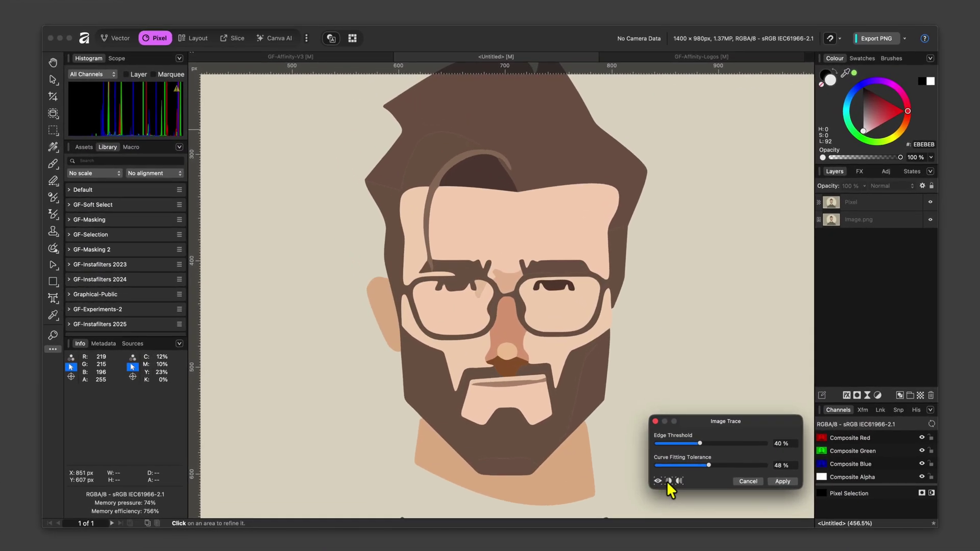
click(667, 481)
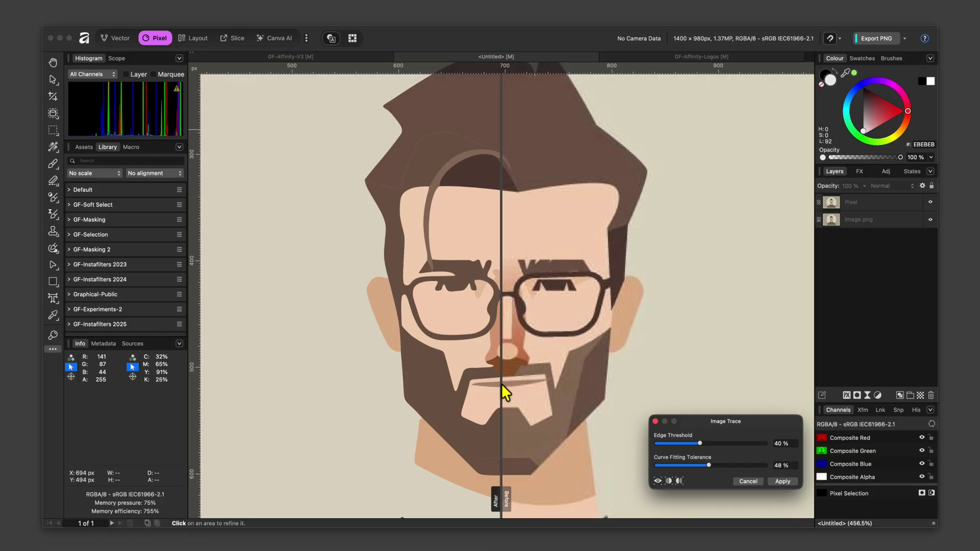
mouse_move(503, 503)
mouse_down()
mouse_move(611, 492)
mouse_move(449, 489)
mouse_move(511, 489)
mouse_up()
mouse_move(701, 444)
mouse_down()
mouse_move(827, 457)
mouse_move(643, 456)
mouse_move(714, 457)
mouse_move(635, 467)
mouse_move(799, 467)
mouse_move(785, 453)
mouse_up()
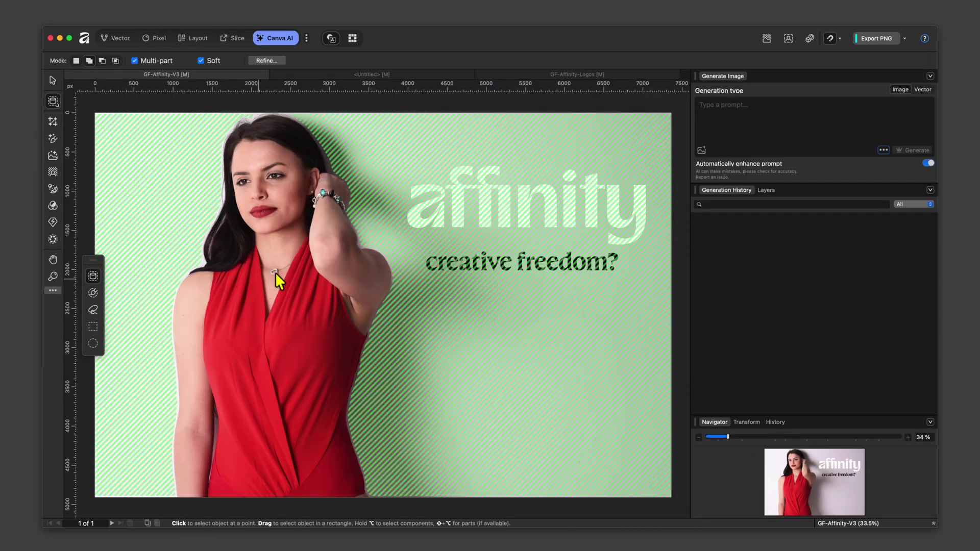
click(283, 226)
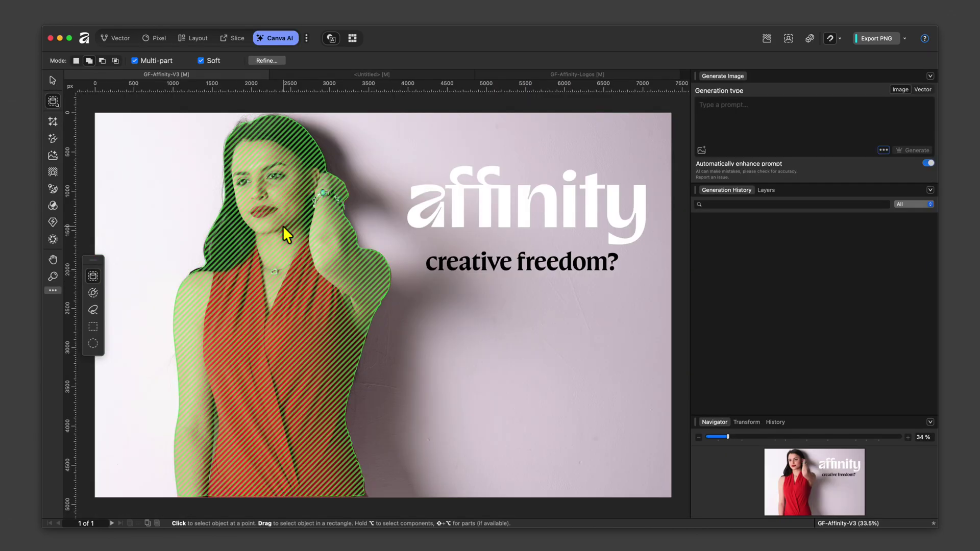
Clear the selection, narrow the right panel, and try three Canva AI tools, closing each upgrade prompt
key(Escape)
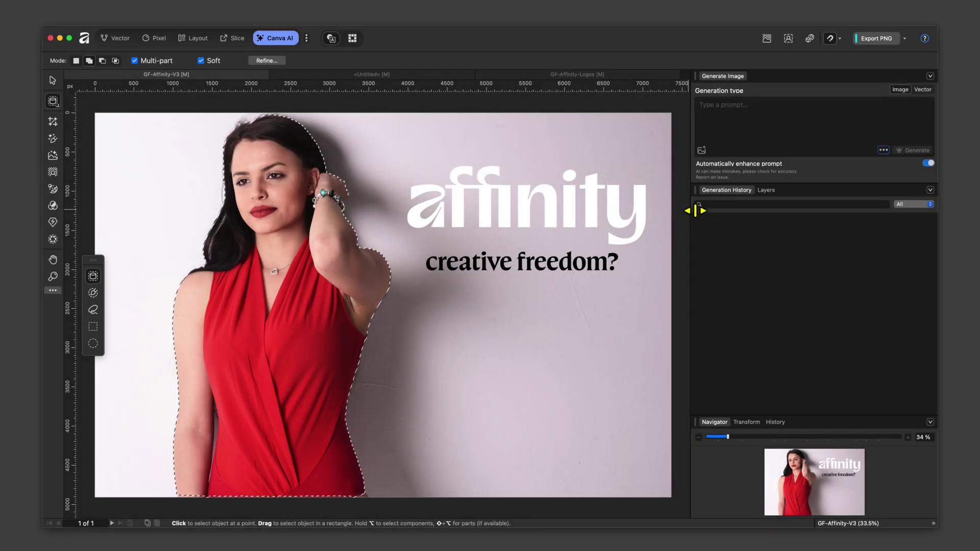
drag(695, 210, 815, 210)
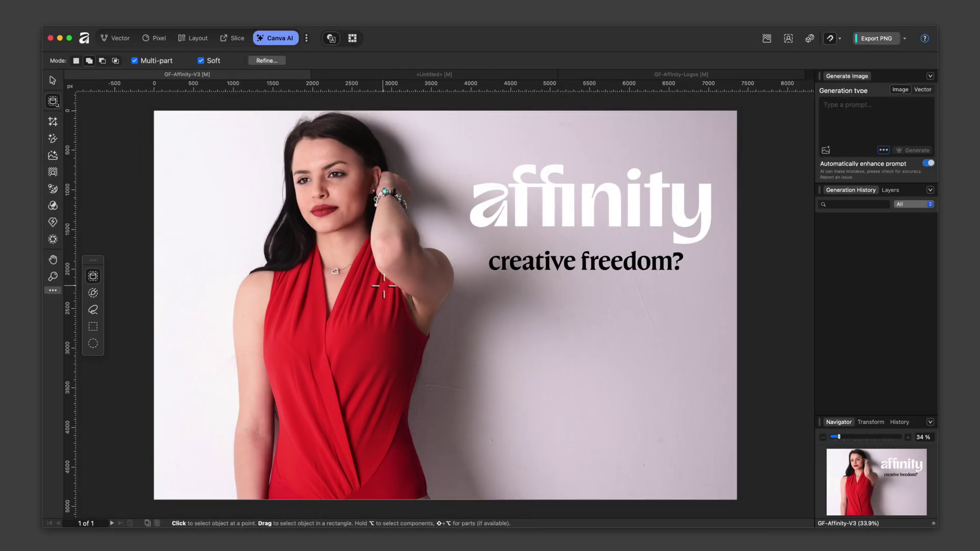
click(56, 122)
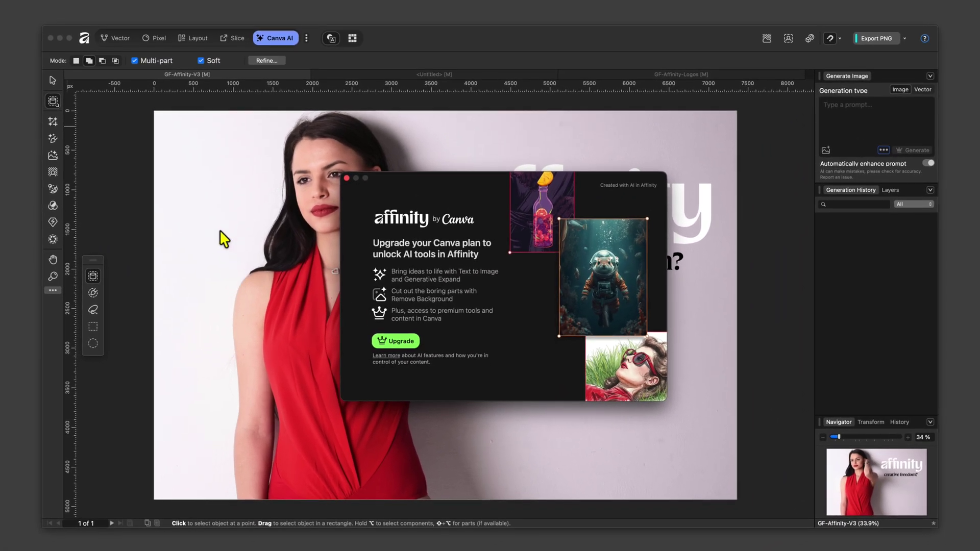
key(Escape)
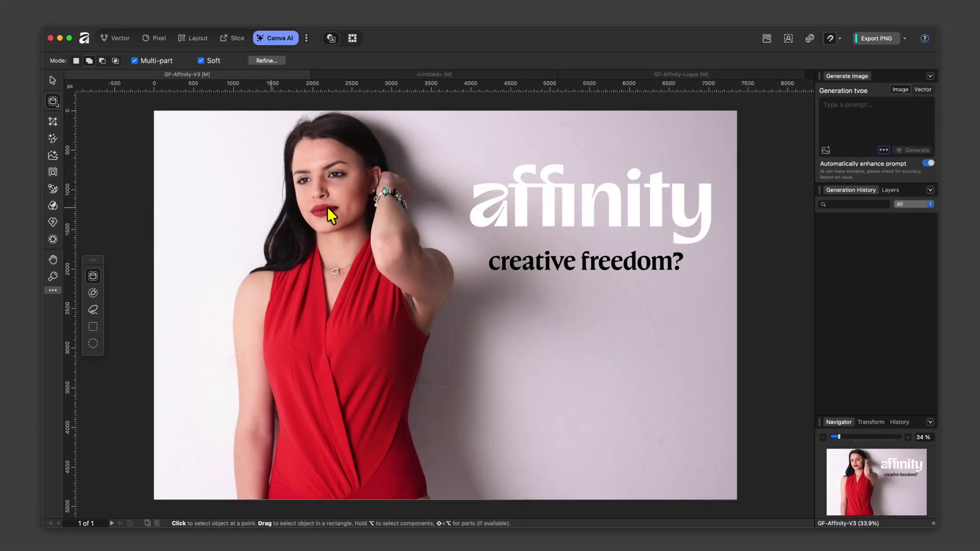
click(51, 178)
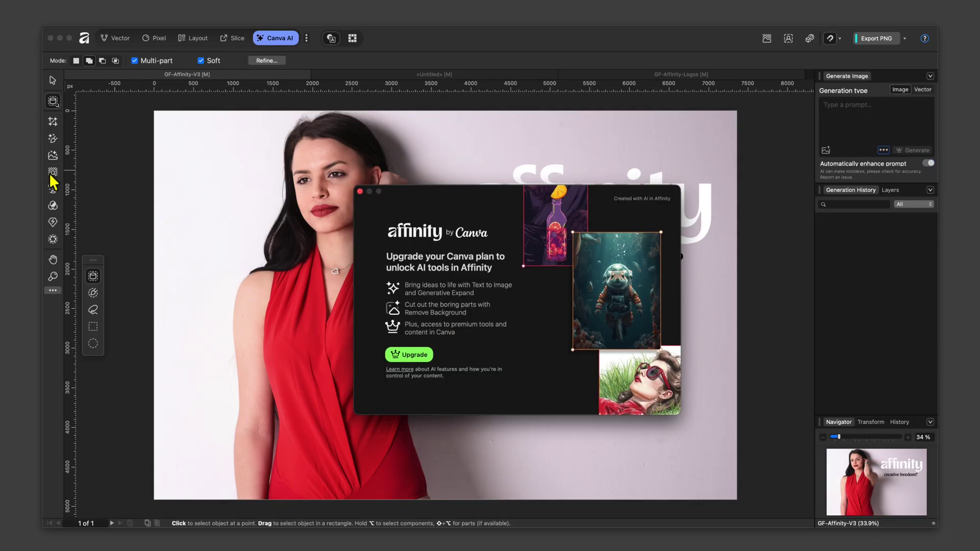
click(360, 191)
click(53, 239)
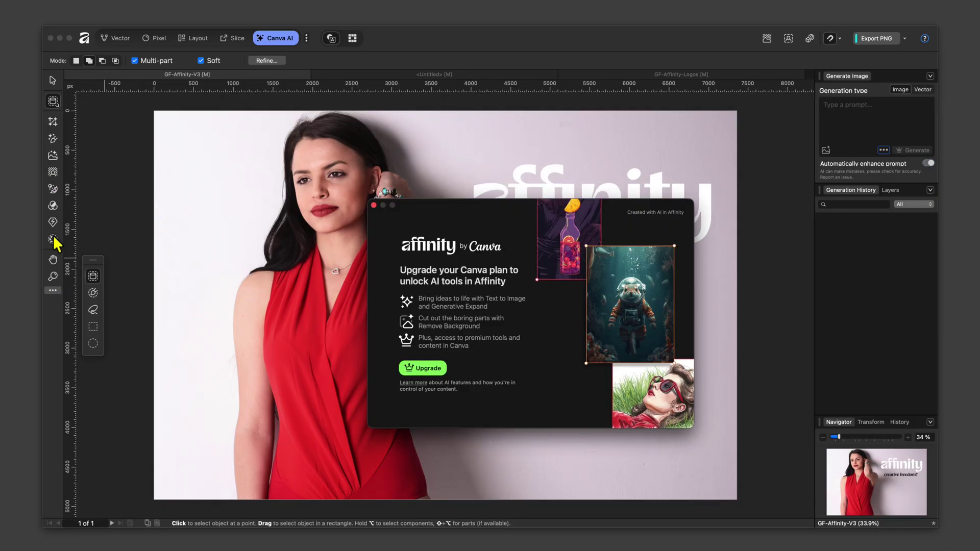
click(374, 205)
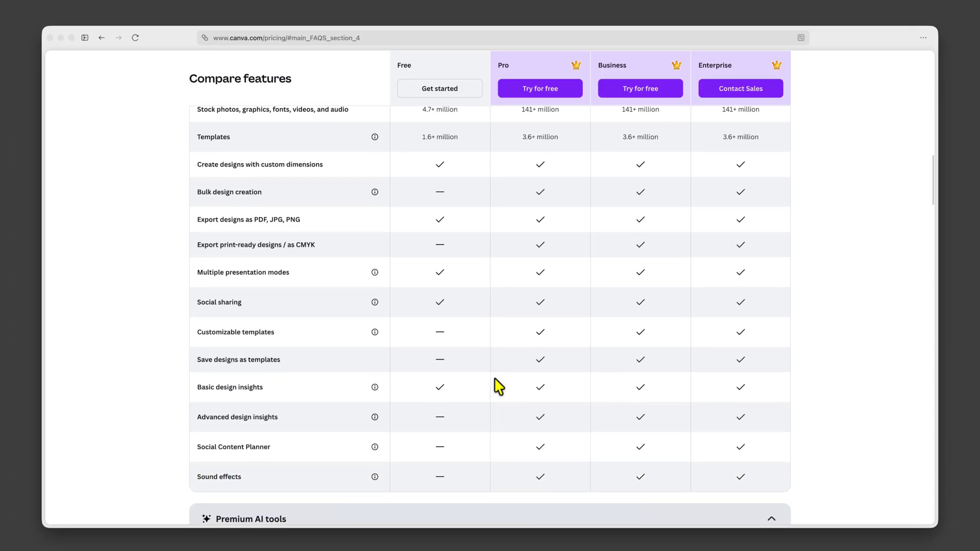
Scroll the Compare features table and expand then collapse the AI design tools row
scroll(495, 386, down, 8)
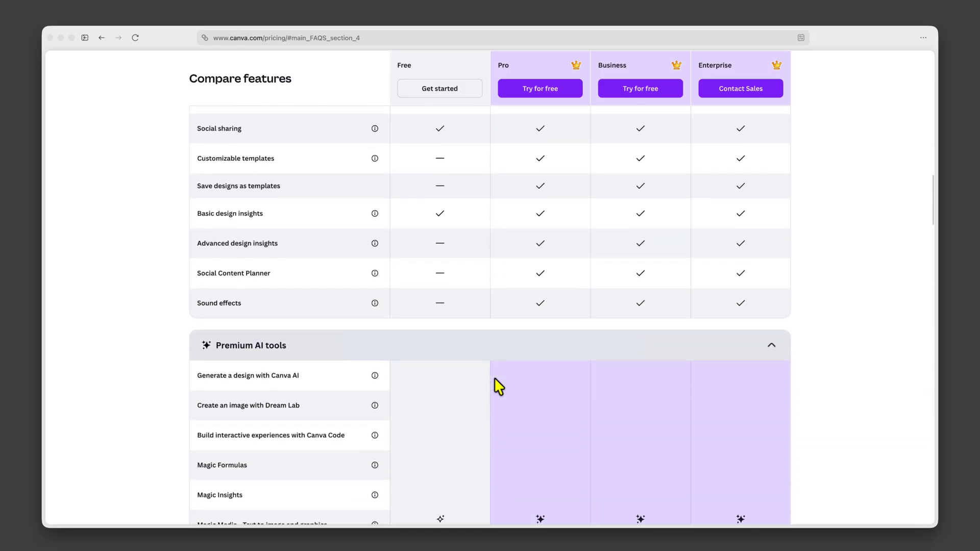
scroll(495, 386, down, 3)
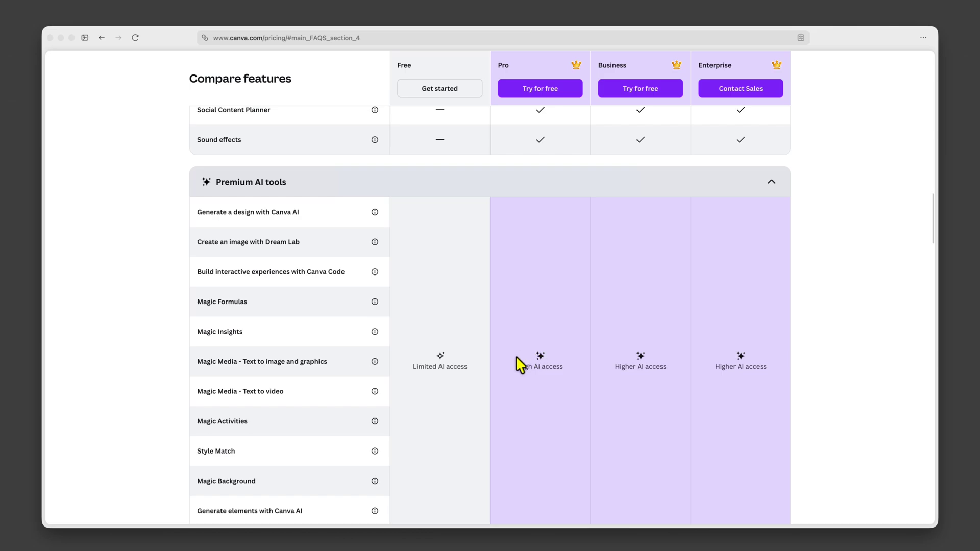
scroll(551, 378, down, 4)
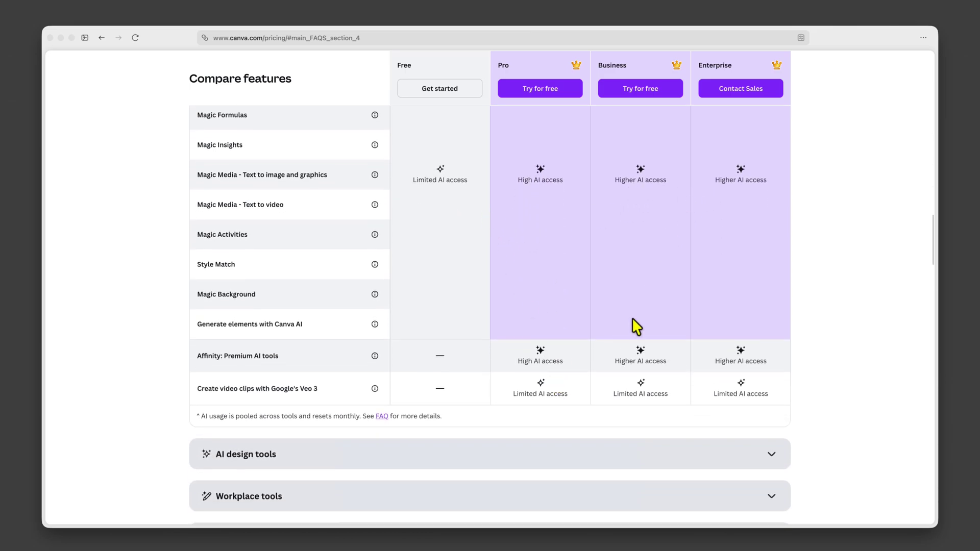
scroll(632, 318, down, 2)
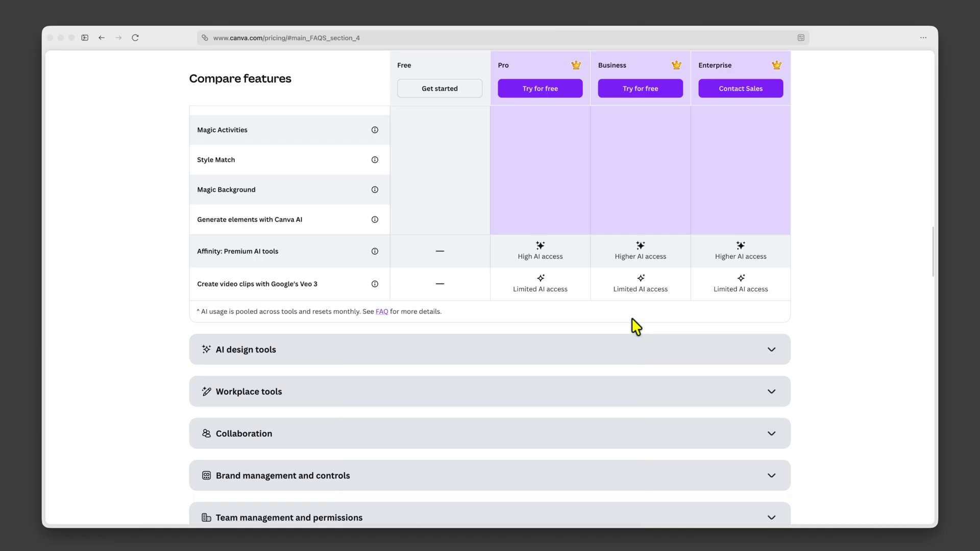
scroll(635, 327, down, 2)
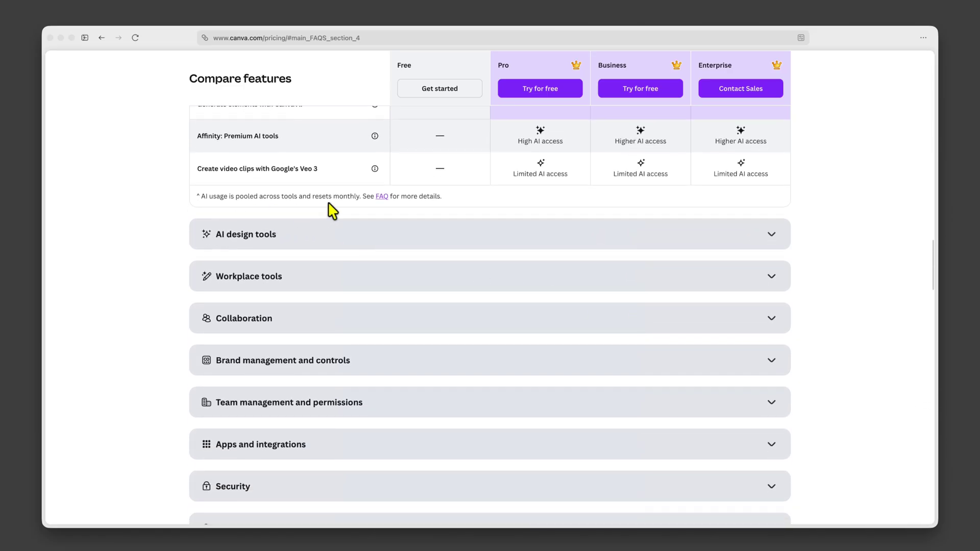
click(366, 238)
click(365, 238)
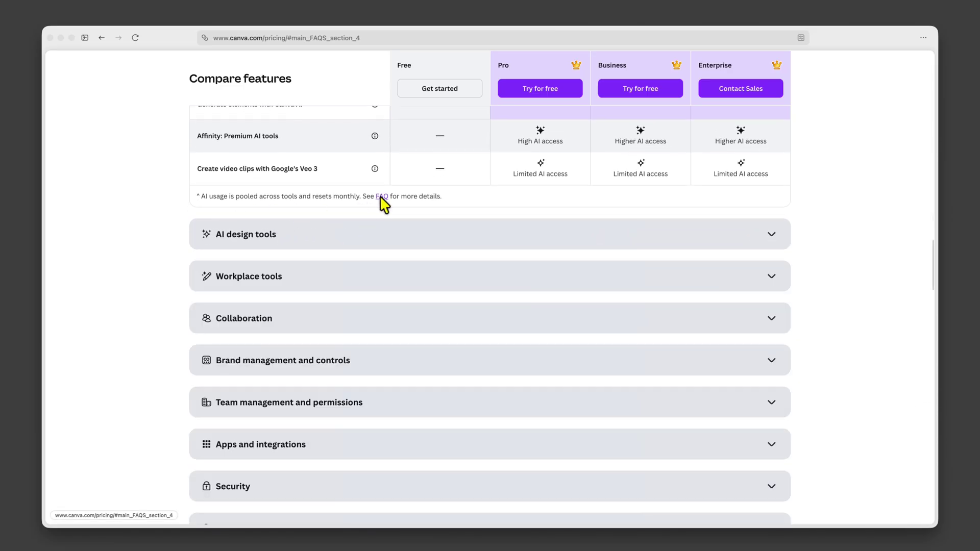
Open the FAQ link on AI usage limits and read through the help article
click(382, 196)
scroll(512, 399, down, 5)
scroll(515, 400, down, 2)
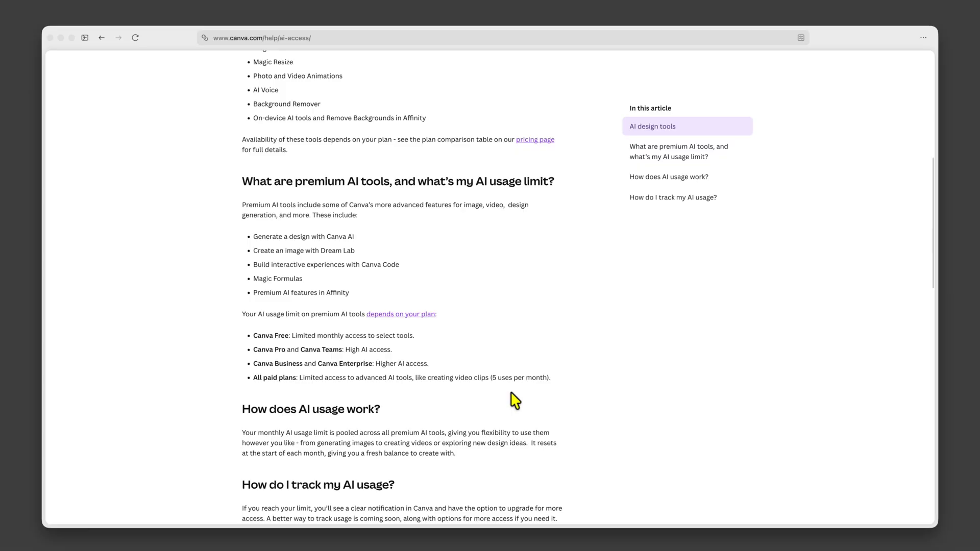
scroll(515, 400, down, 2)
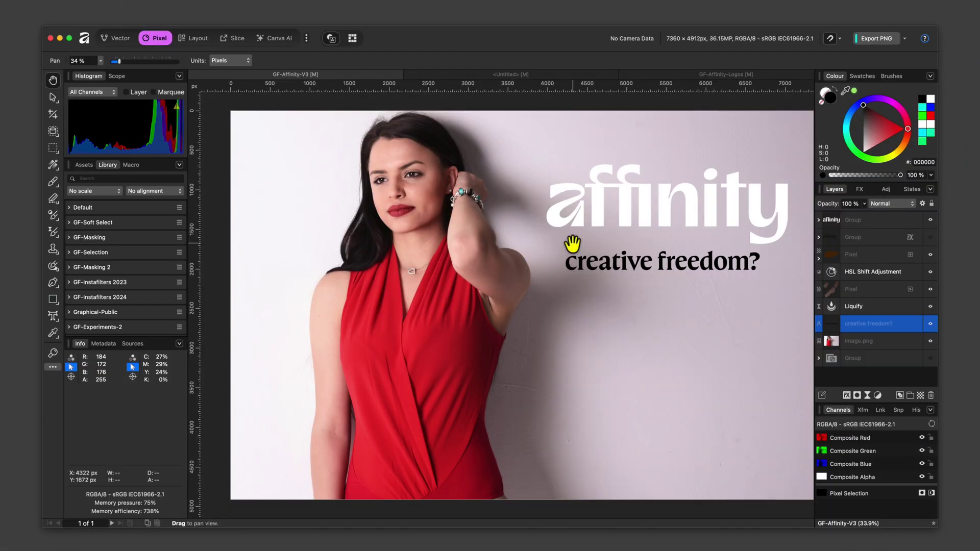
Review the Machine Learning Models list in Affinity's Settings, then close Settings
key(super+comma)
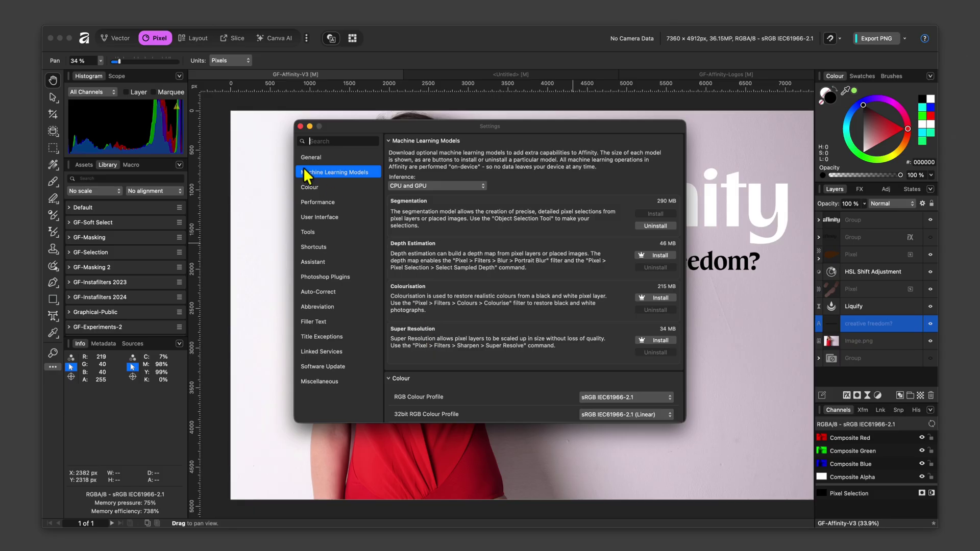
click(300, 126)
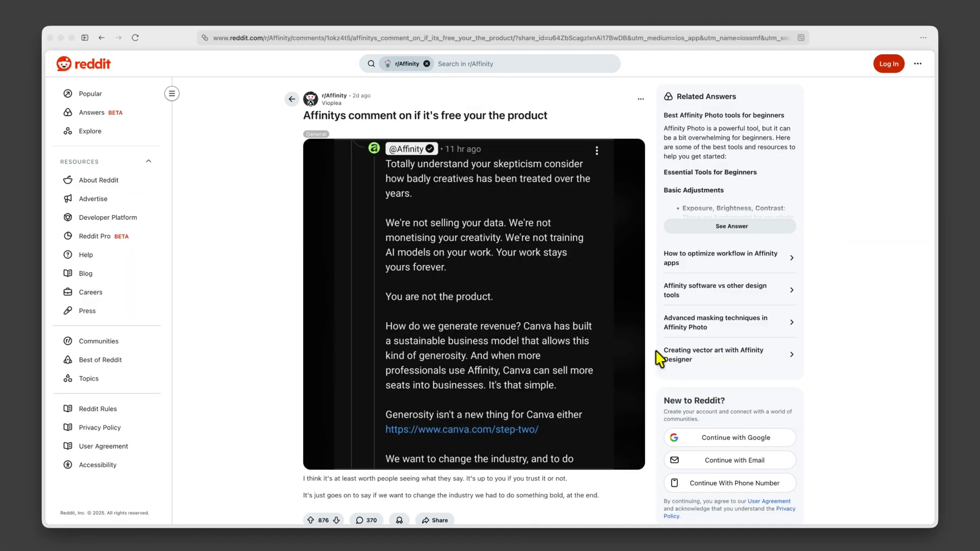
Scroll the r/Affinity comments down to the quoted Canva privacy policy on AI training
scroll(659, 357, down, 20)
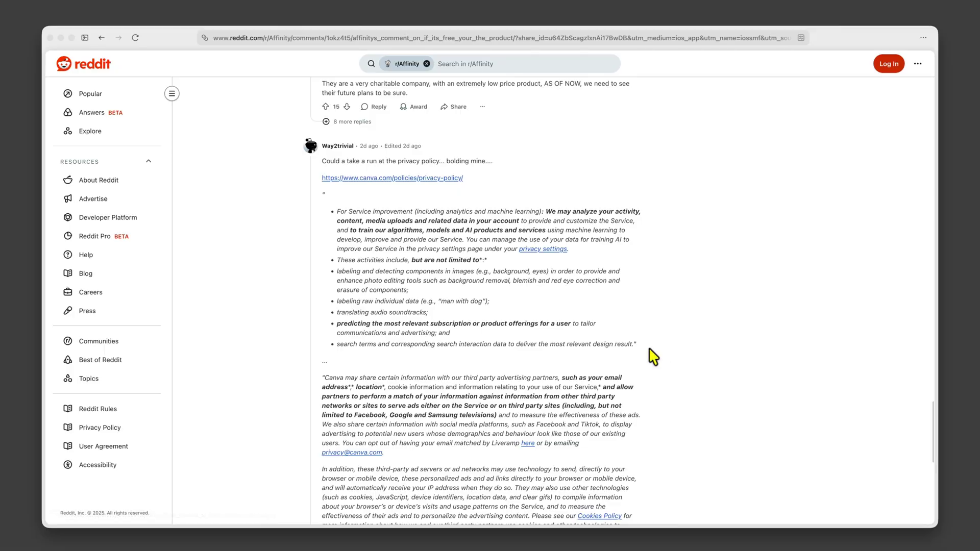
scroll(653, 356, down, 1)
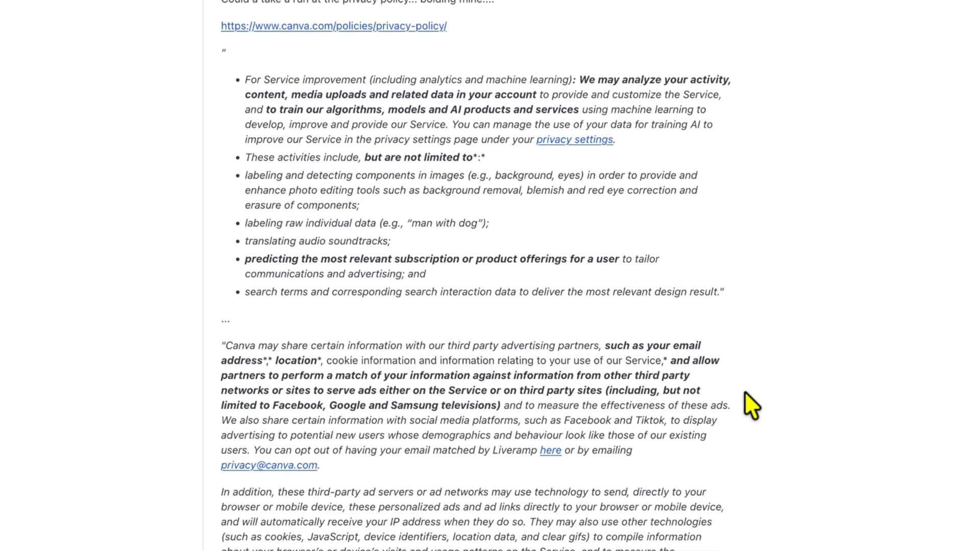
scroll(744, 392, down, 2)
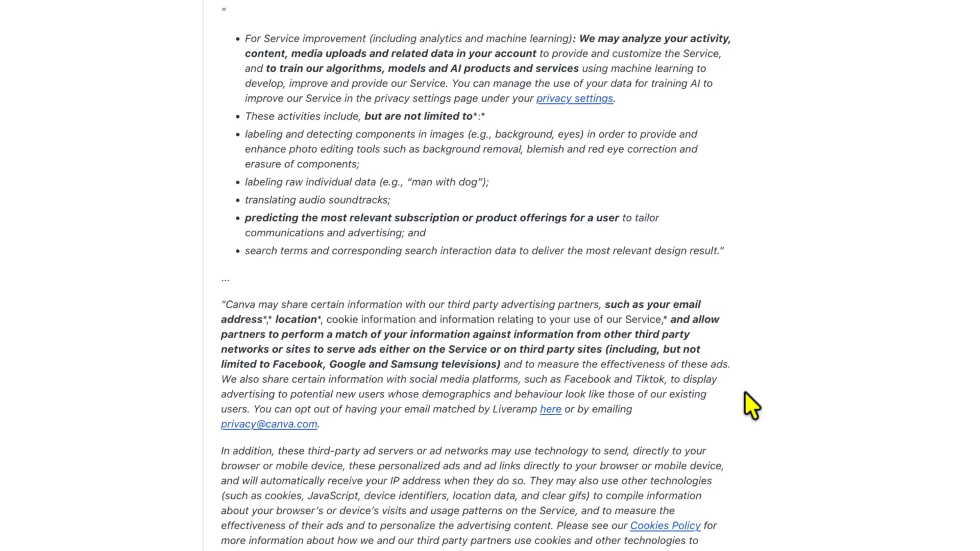
scroll(745, 392, down, 3)
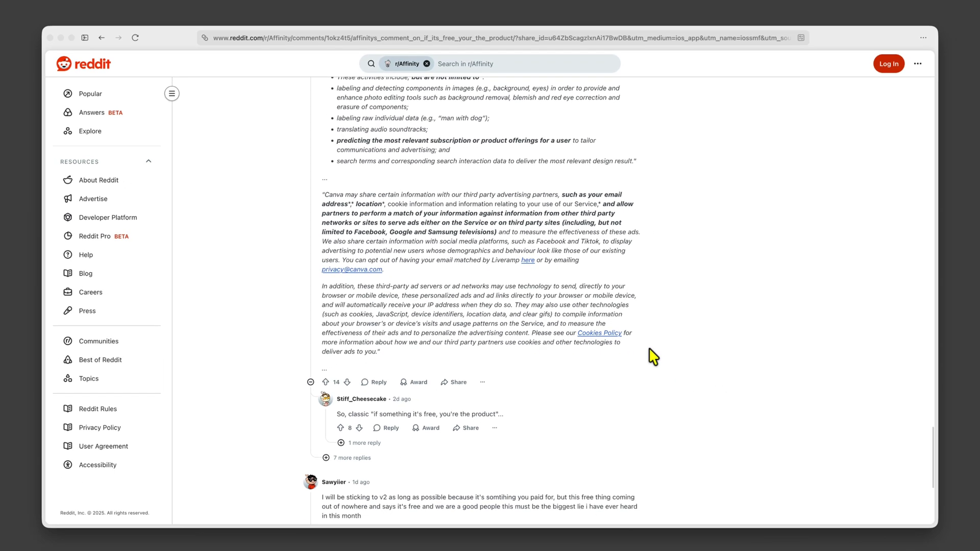
scroll(653, 356, down, 3)
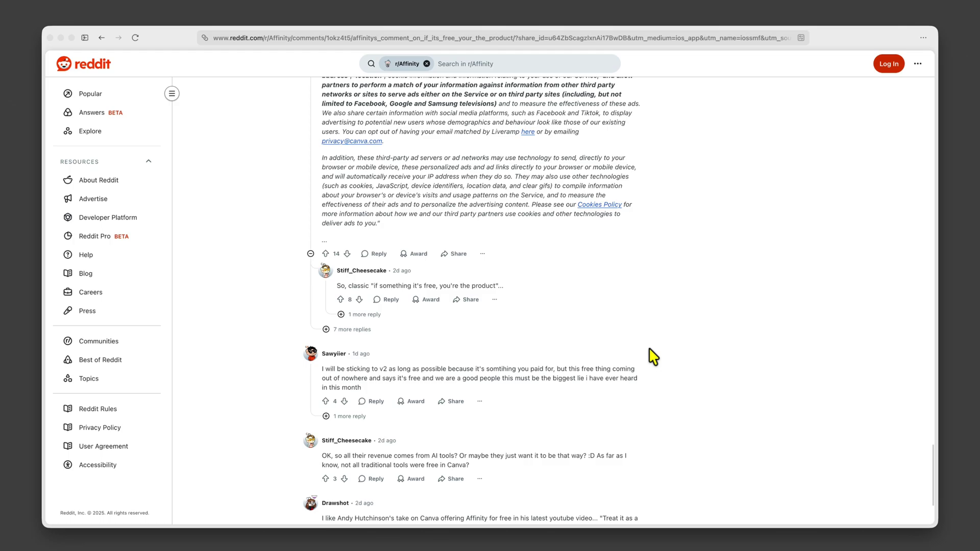
scroll(654, 356, up, 10)
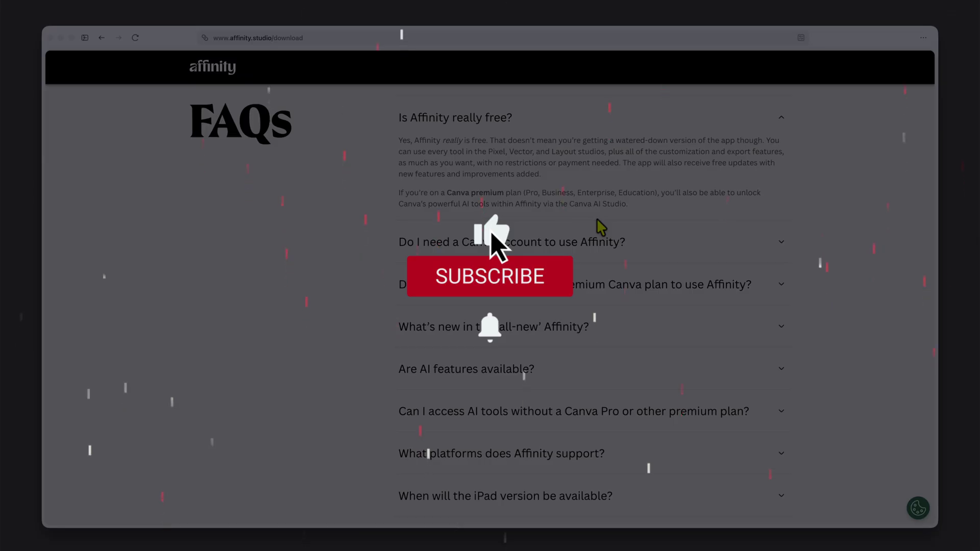
Expand the FAQ 'Do I need Canva Pro or other premium Canva plan to use Affinity?'
click(608, 284)
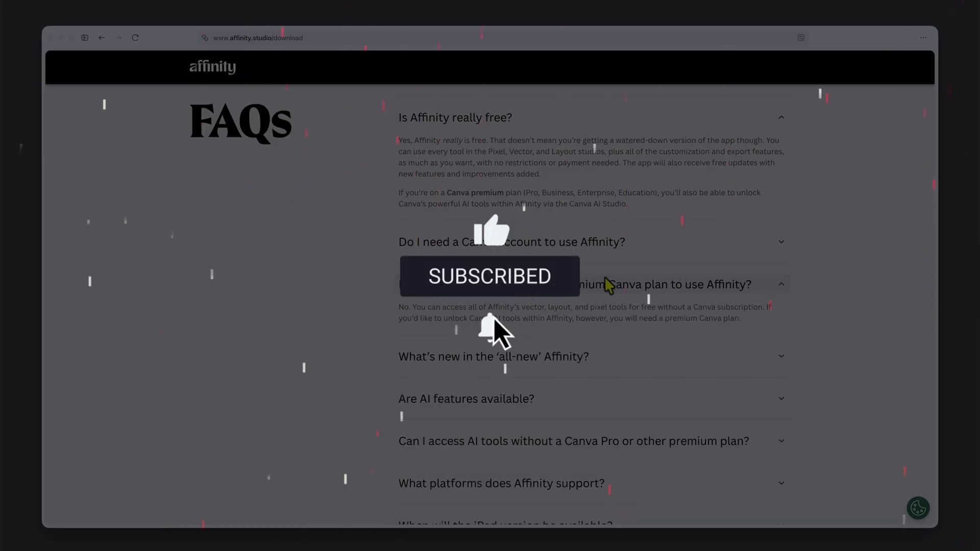